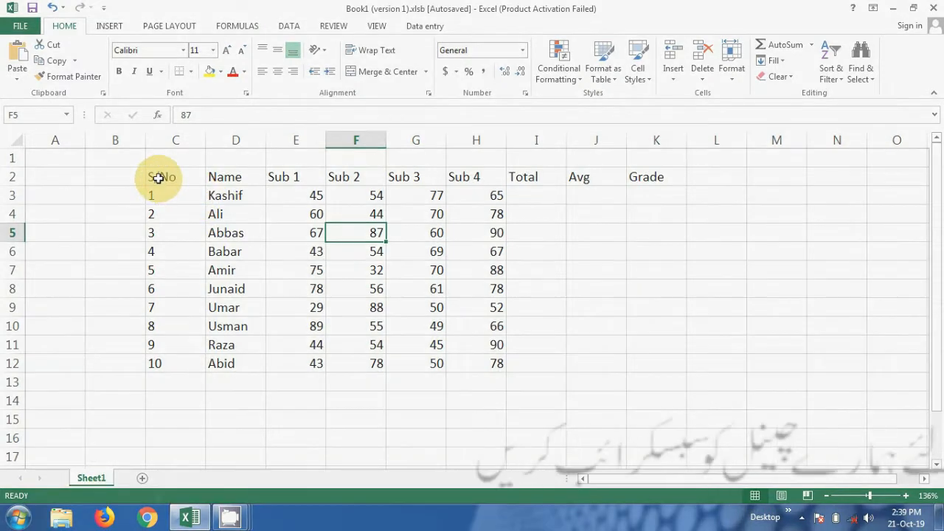
Fill the header row C2:K2 with yellow
drag(163, 179, 670, 181)
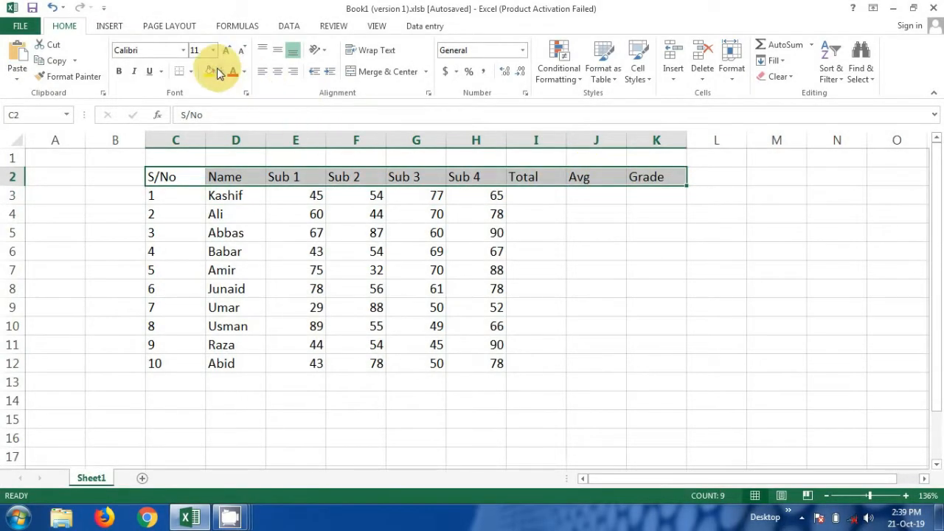
click(211, 72)
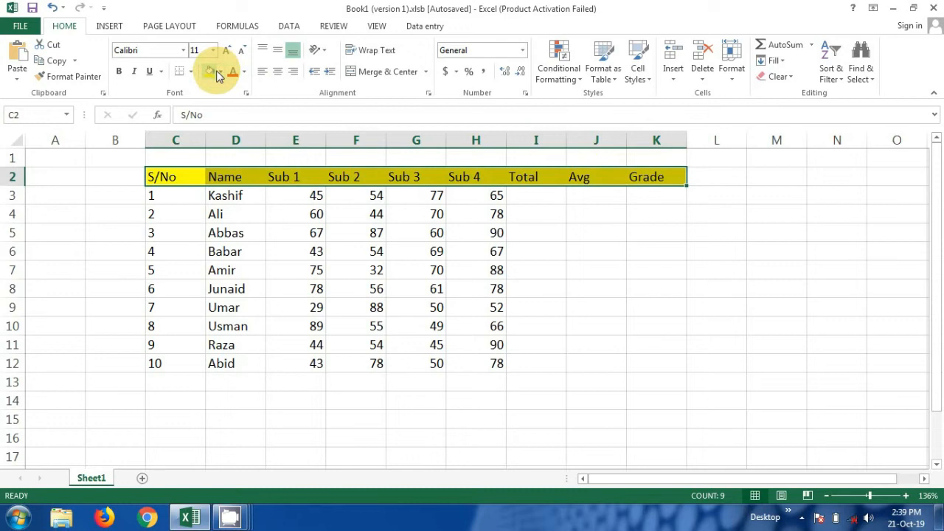
click(214, 213)
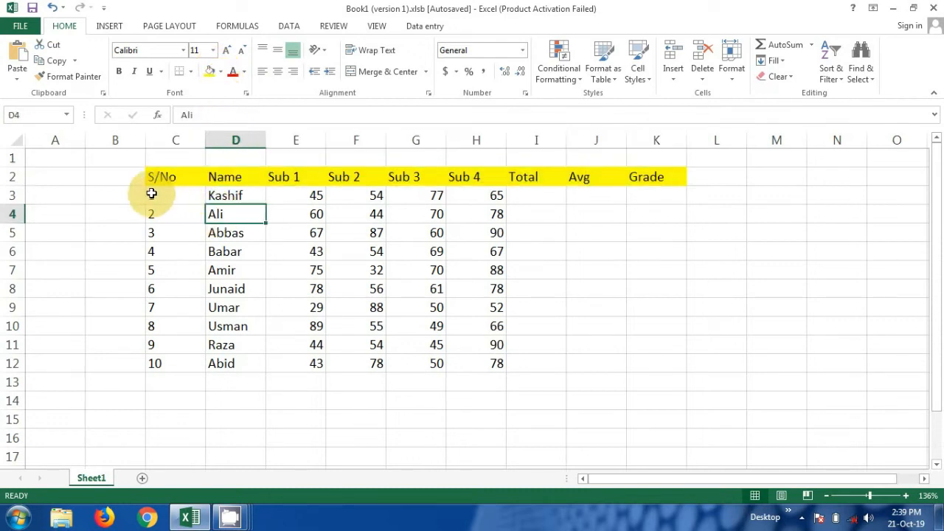
Apply all borders to the whole marks table, C2:K12
drag(149, 172, 670, 357)
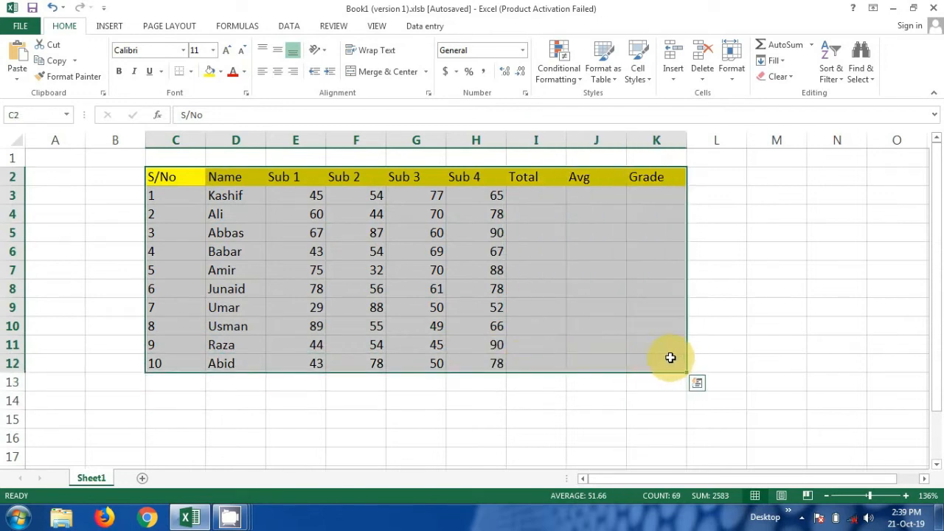
click(191, 71)
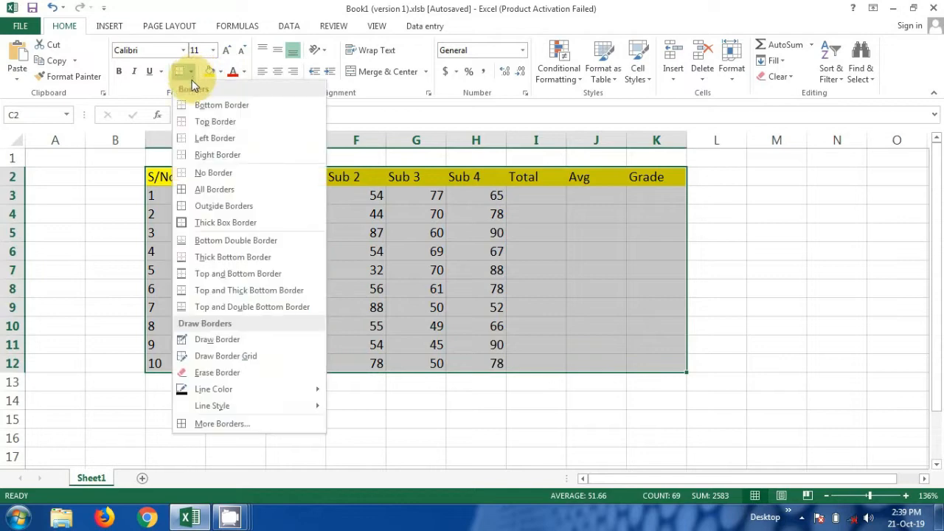
click(221, 190)
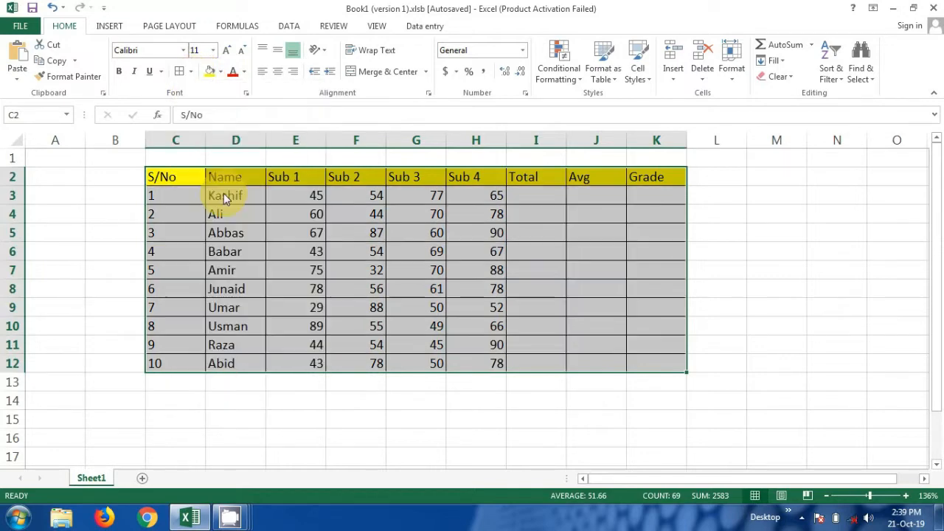
click(367, 396)
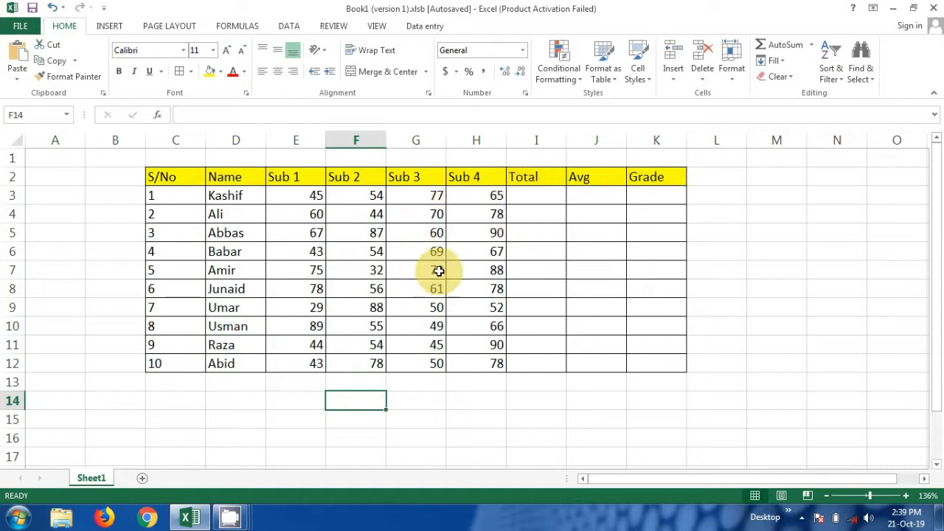
Total the four subject marks in I3 with =SUM(E3:H3) and fill the formula down to I12
click(540, 196)
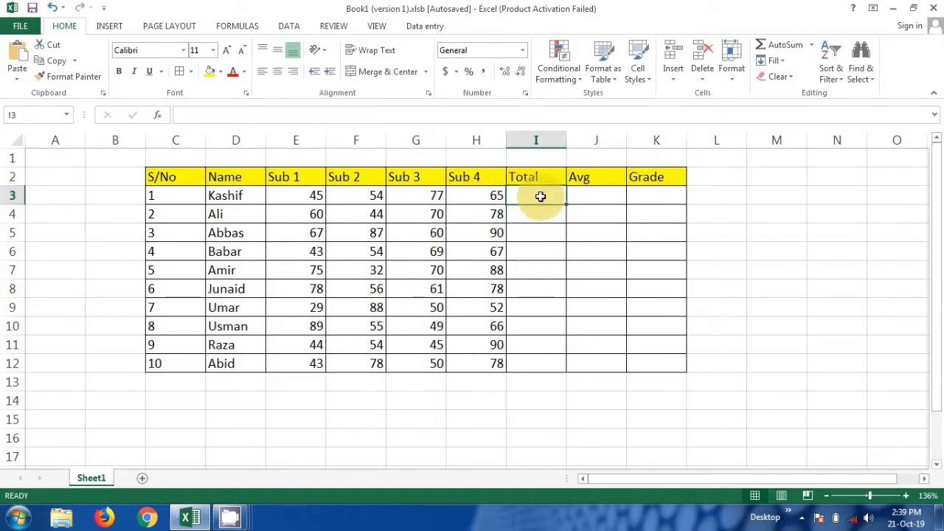
text(=)
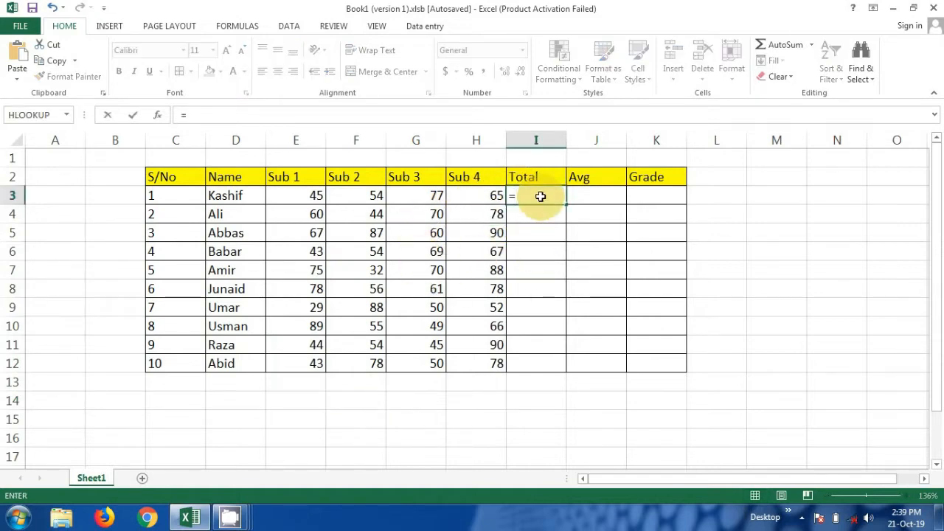
text(sum)
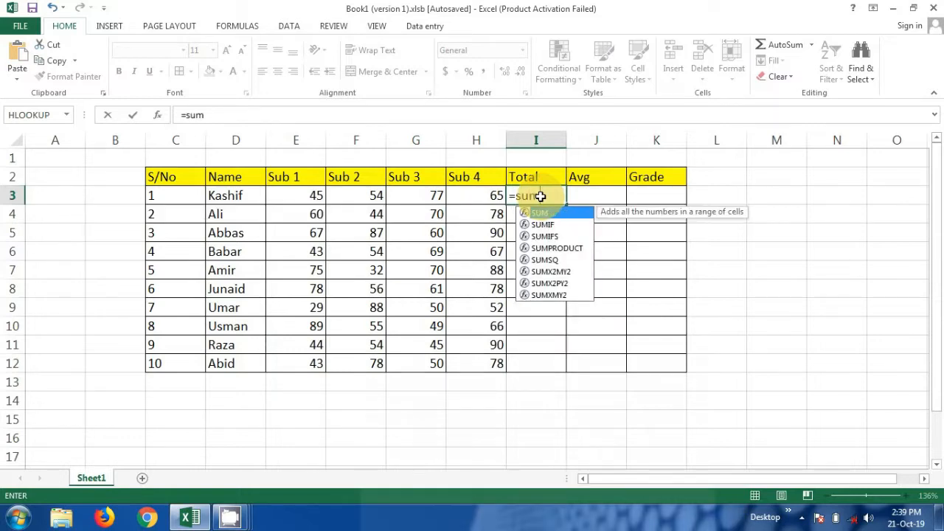
text(()
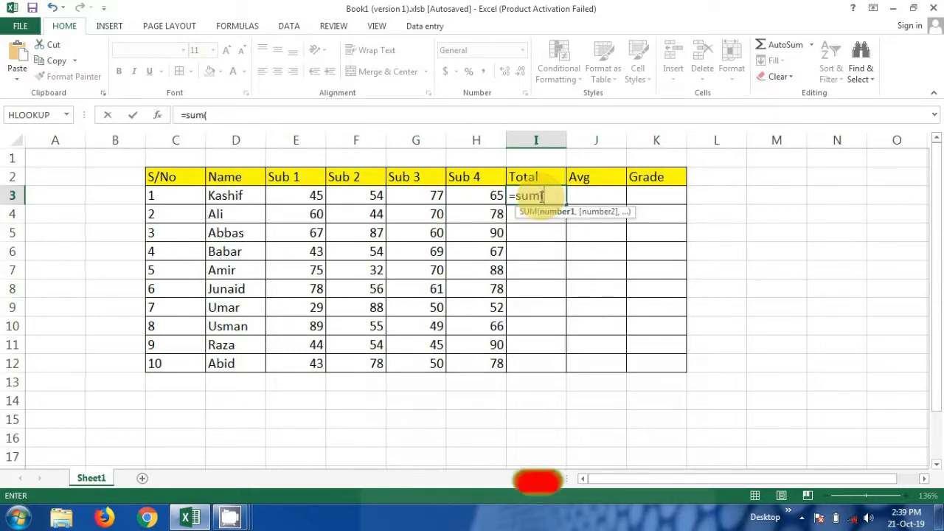
click(289, 193)
drag(289, 193, 464, 189)
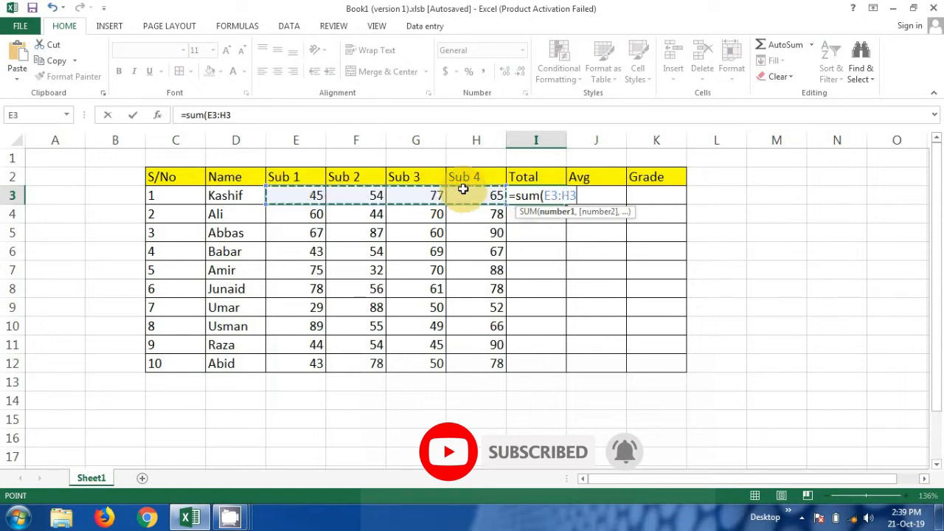
text())
key(Return)
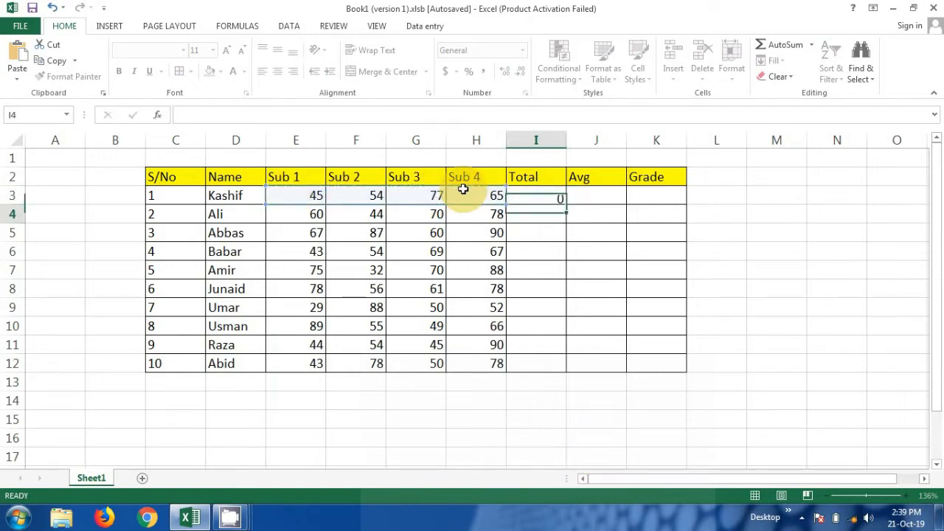
click(560, 196)
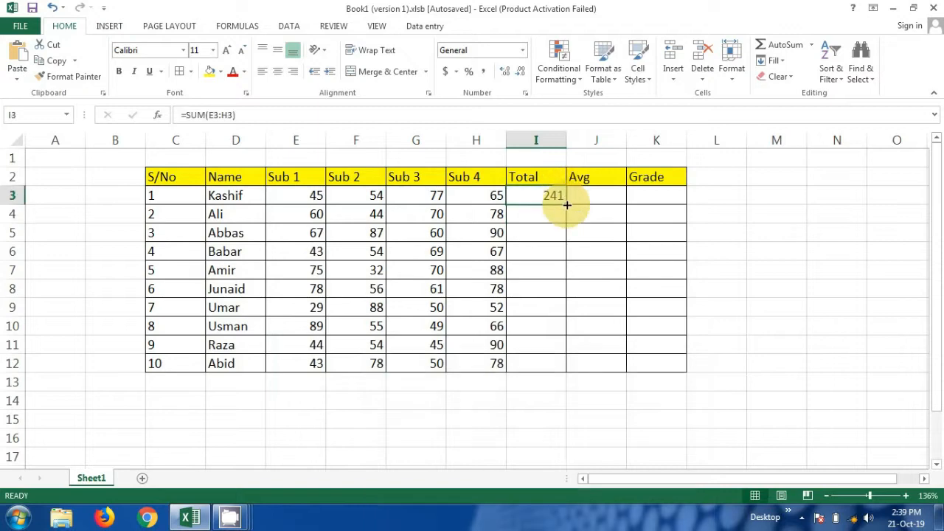
drag(565, 204, 563, 363)
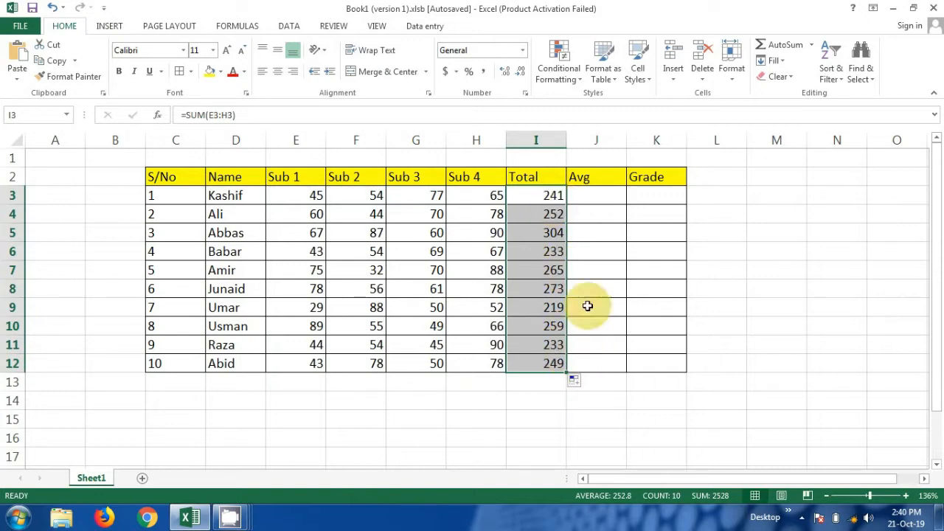
Average the four subject marks in J3 with =AVERAGE(E3:H3) and fill the formula down to J12
click(594, 199)
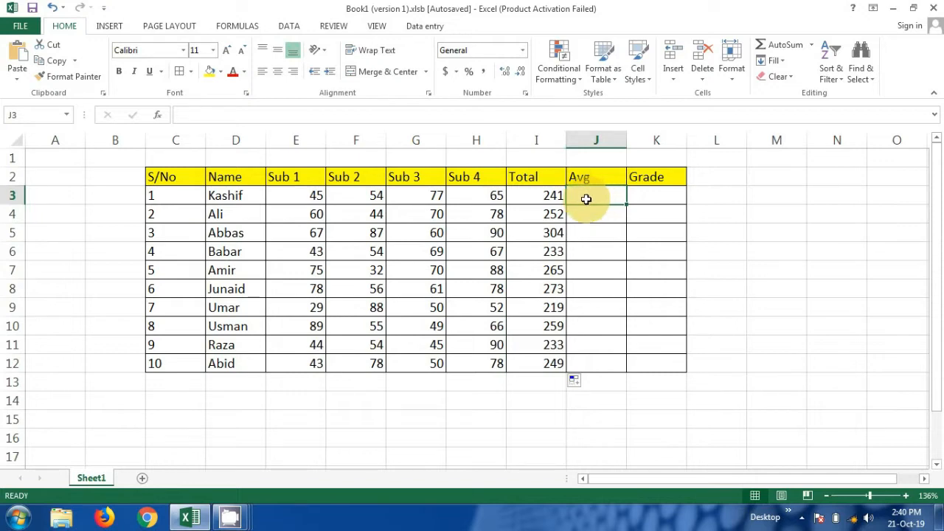
text(=)
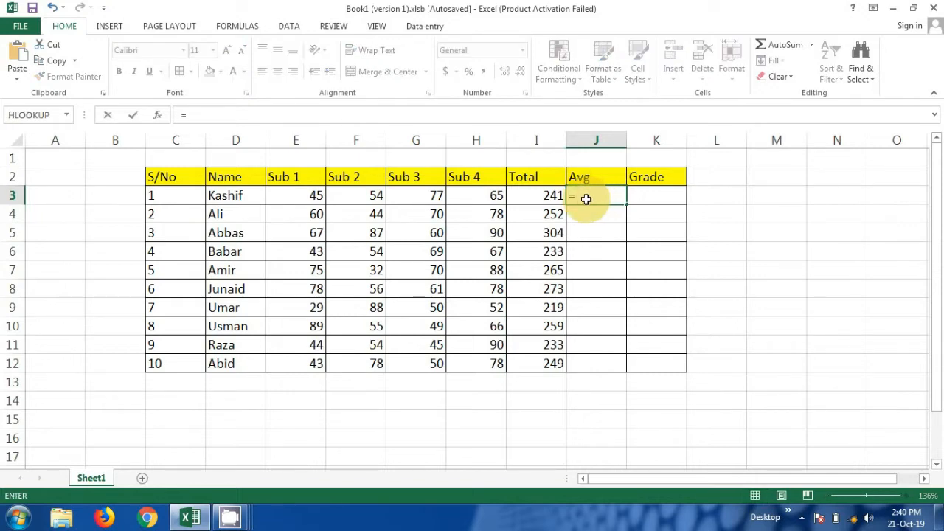
text(av)
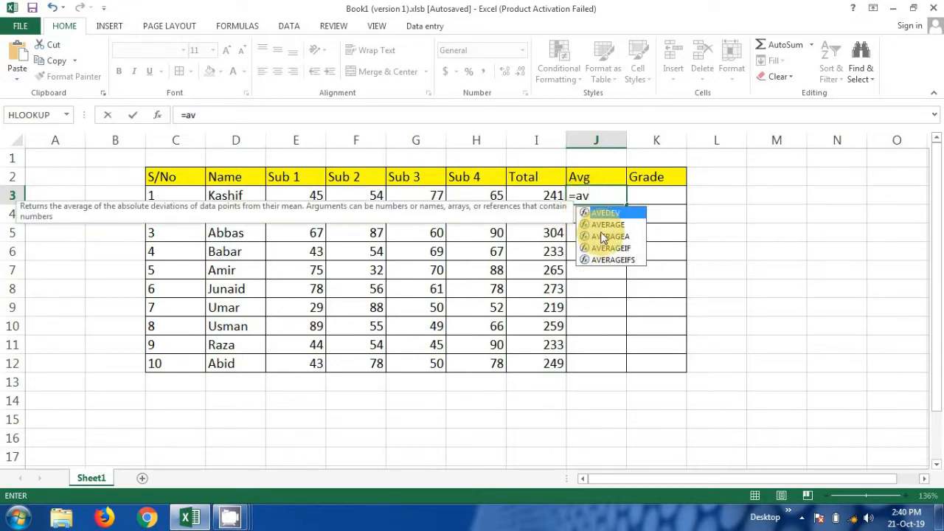
text(erage)
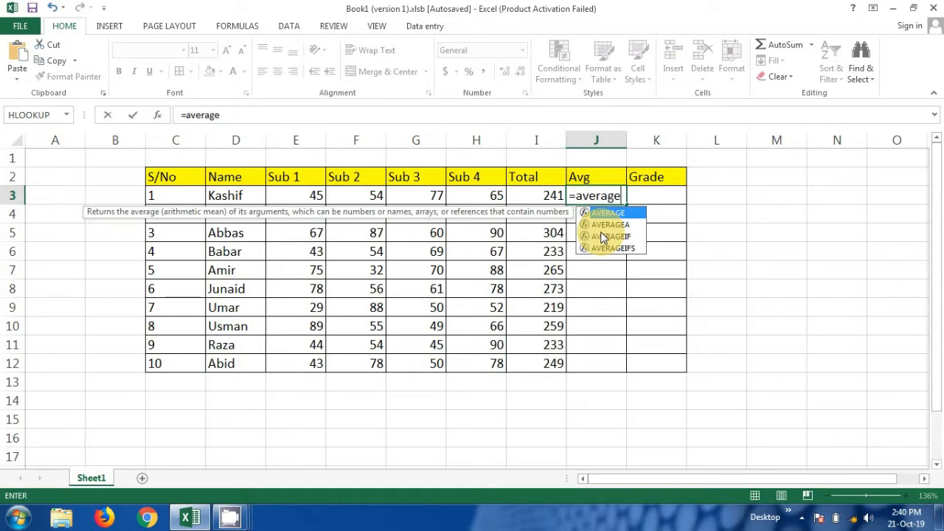
text(()
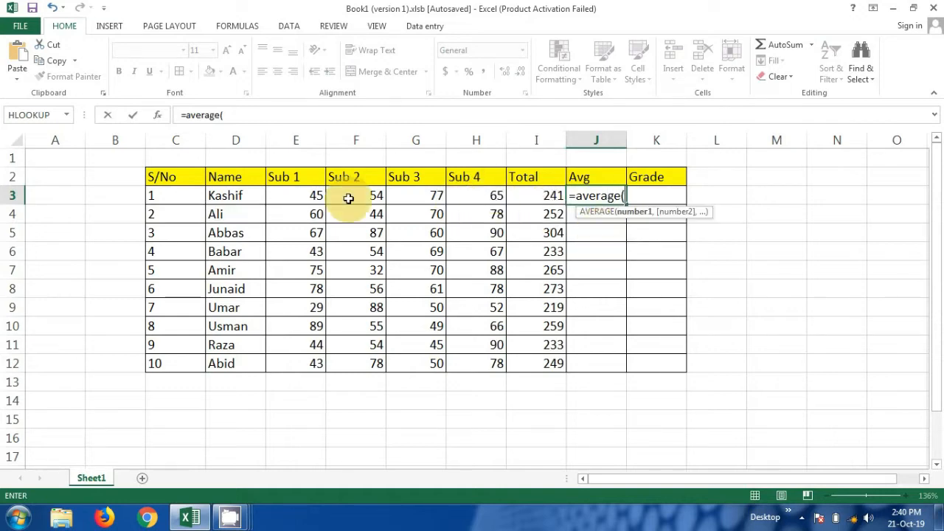
drag(306, 194, 493, 195)
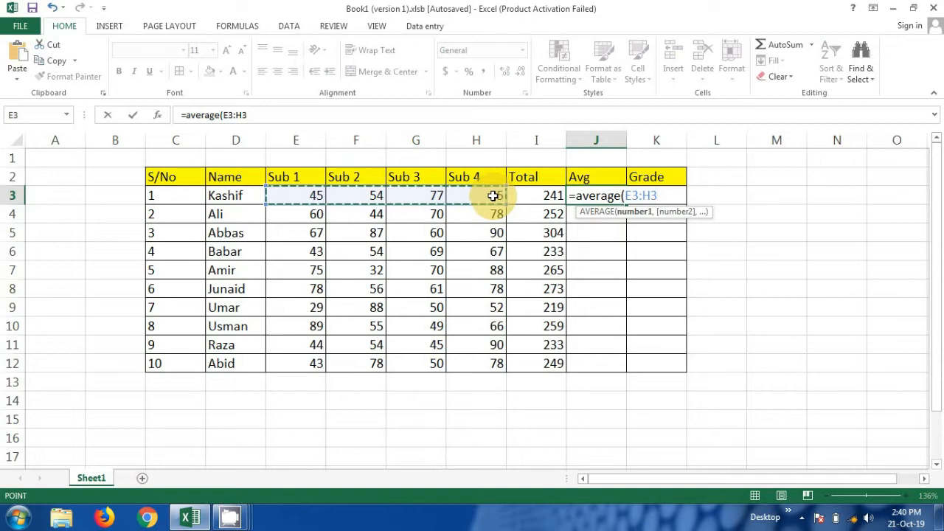
key(Return)
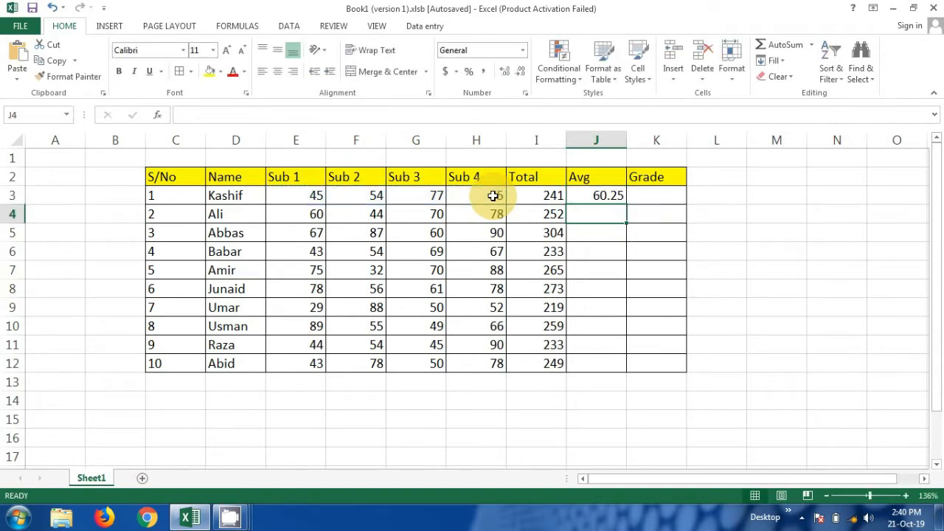
click(611, 196)
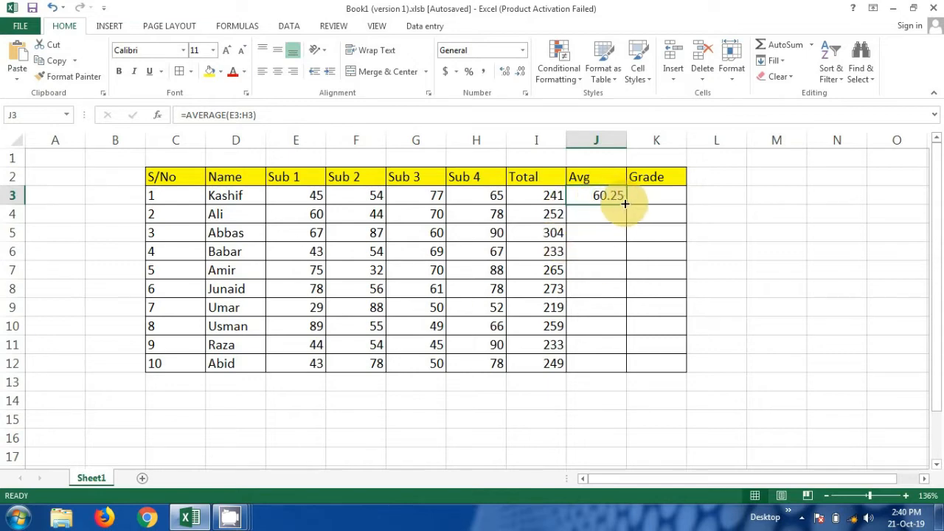
drag(625, 203, 627, 364)
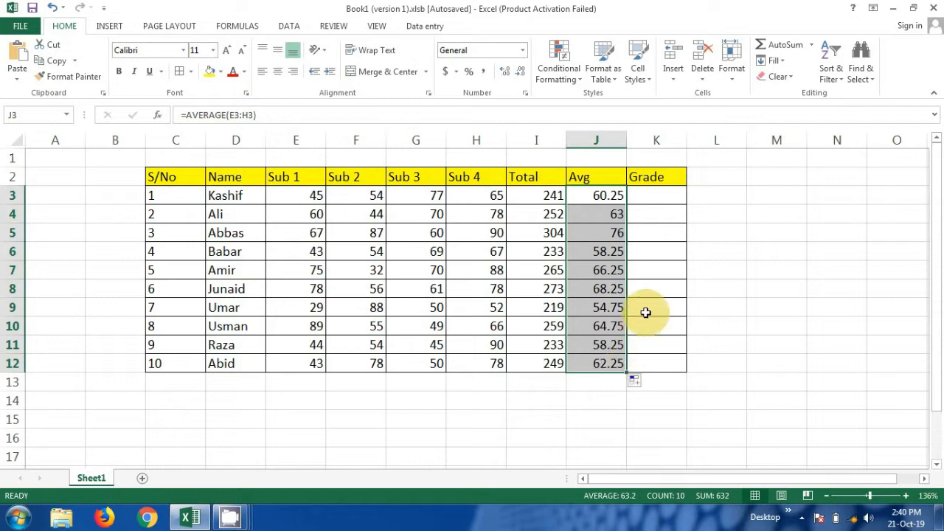
Start the grade formula in K3 with =if(J3>80,"A+", so that an average above 80 returns A+
click(653, 193)
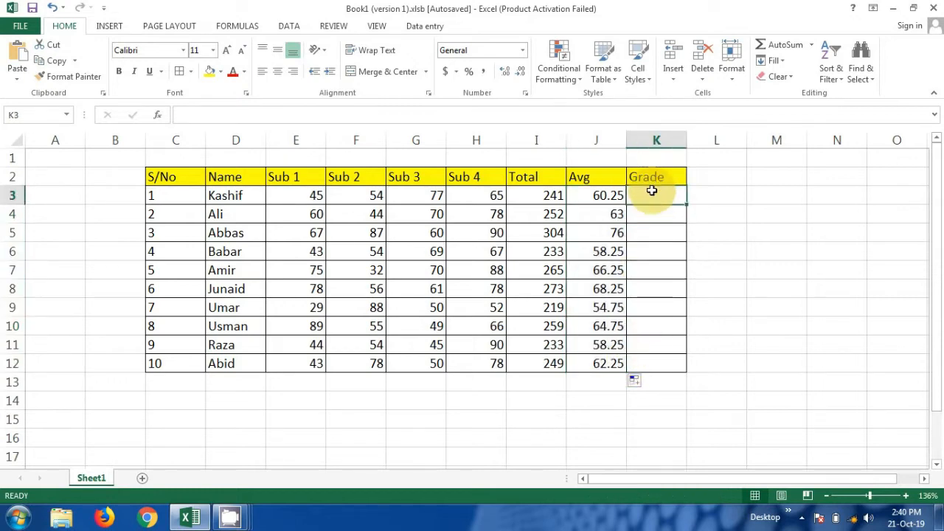
text(=)
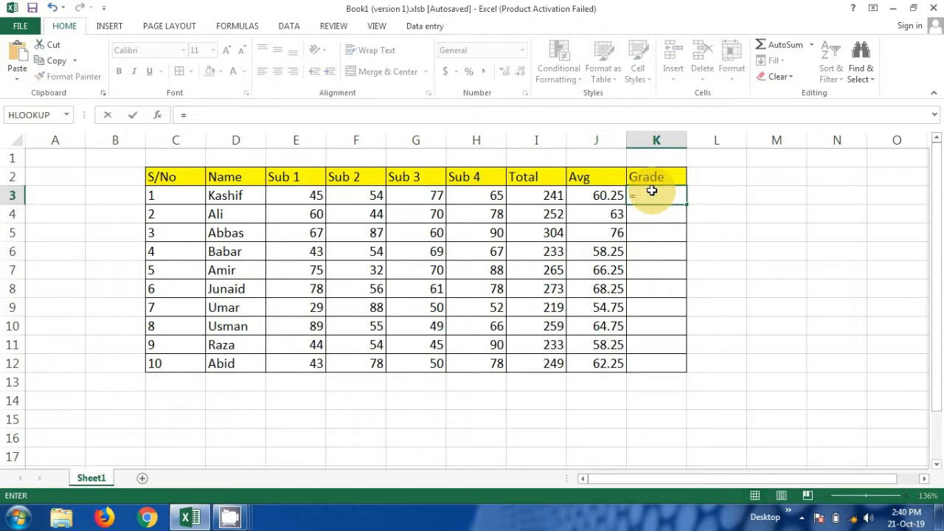
text(if)
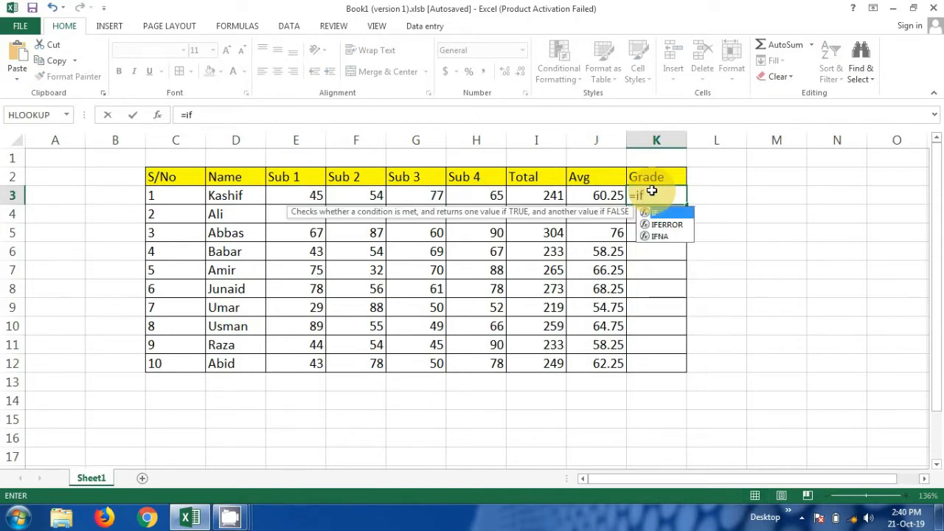
text(()
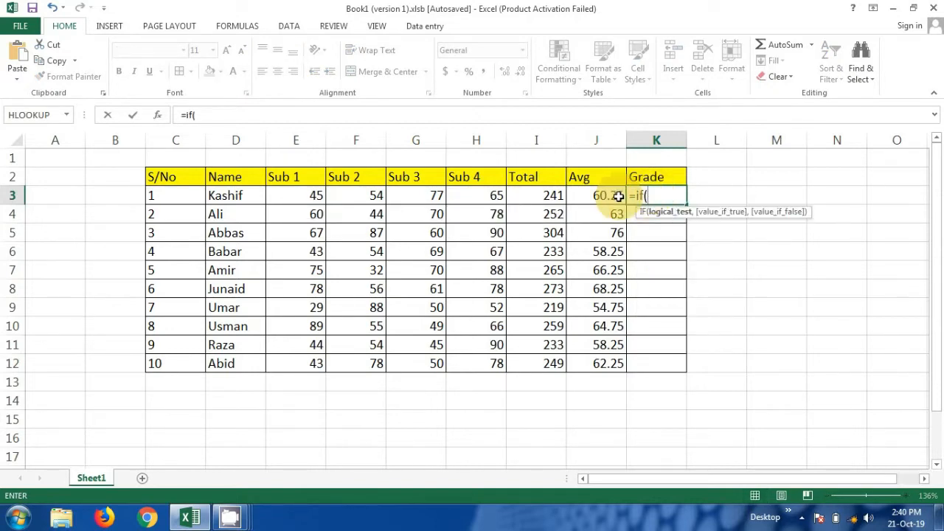
click(618, 196)
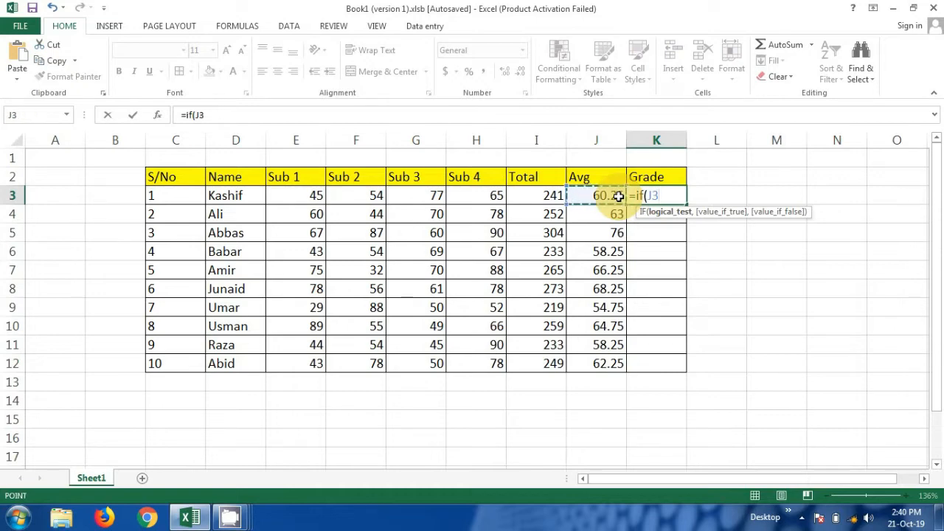
text(>80)
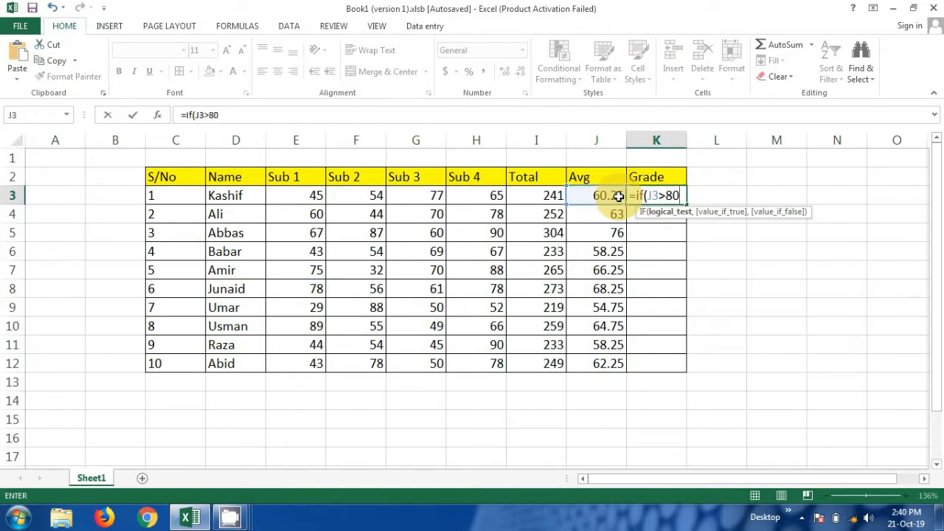
text(,":)
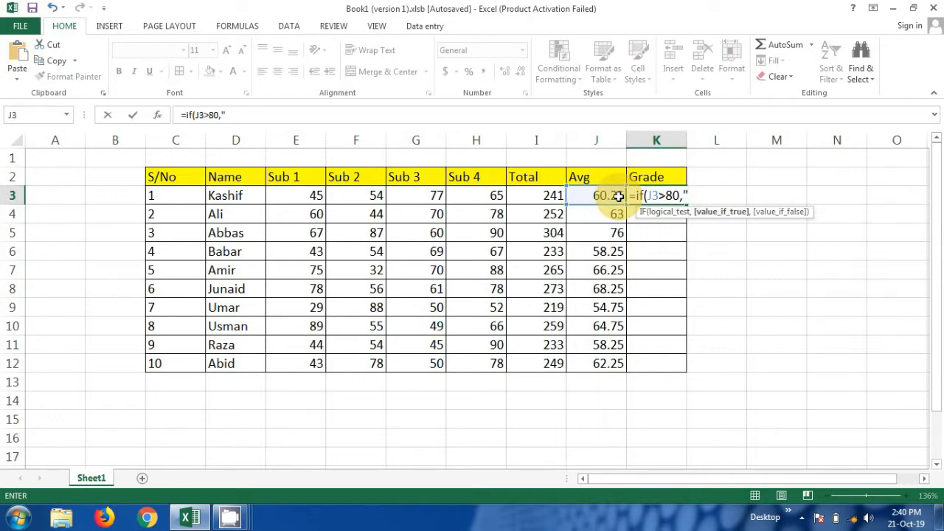
text(A+",i)
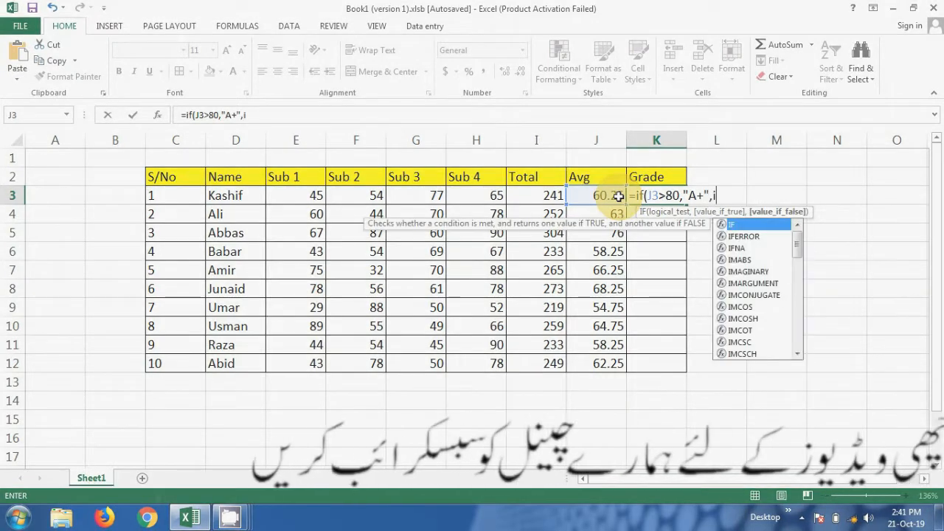
Open a second nested IF as the value-if-false of the K3 formula, testing J3 with a greater-than comparison
text(f?)
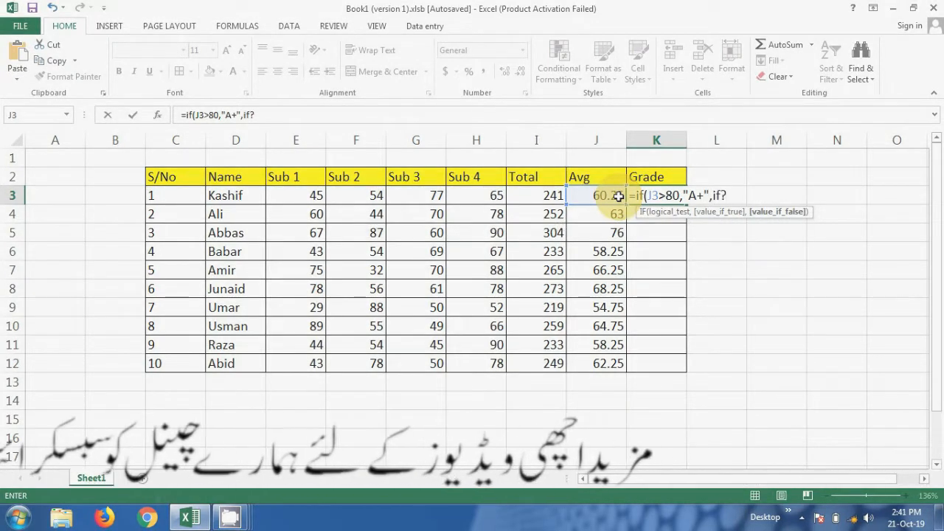
key(BackSpace)
text(9)
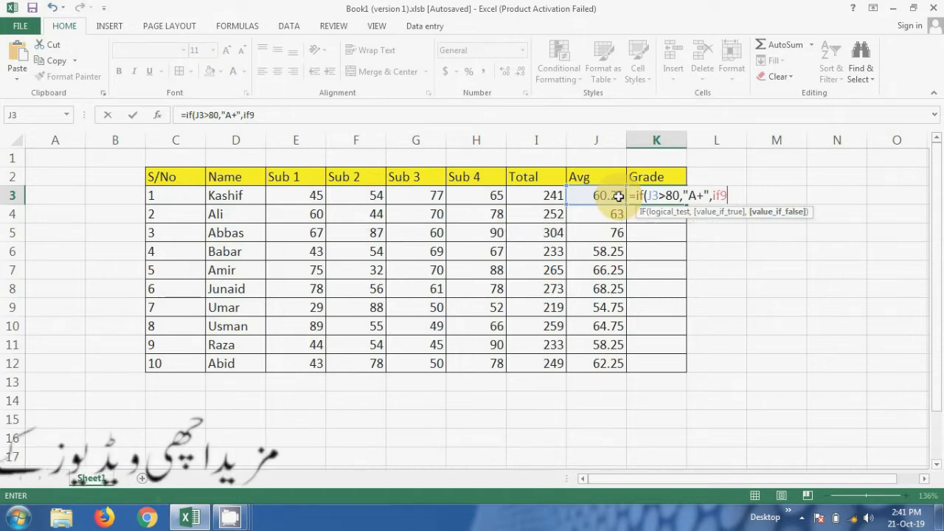
key(BackSpace)
text(()
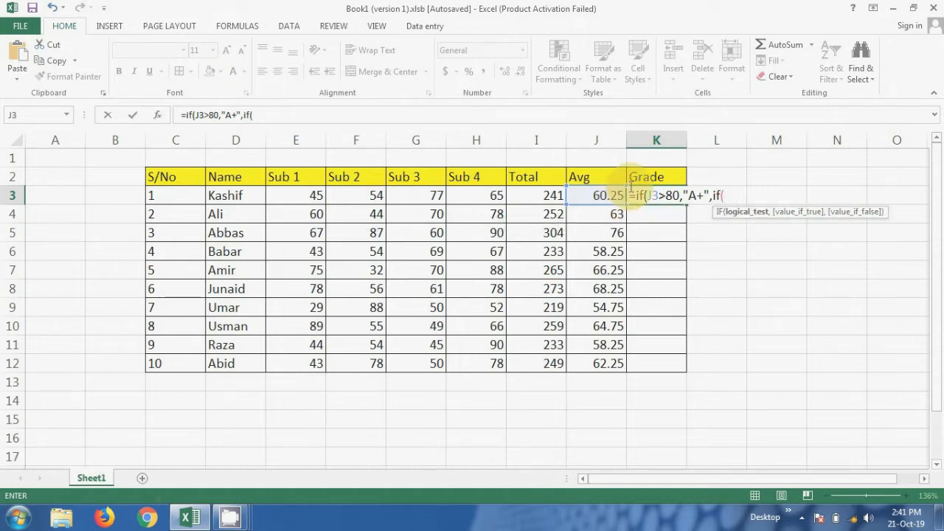
click(605, 198)
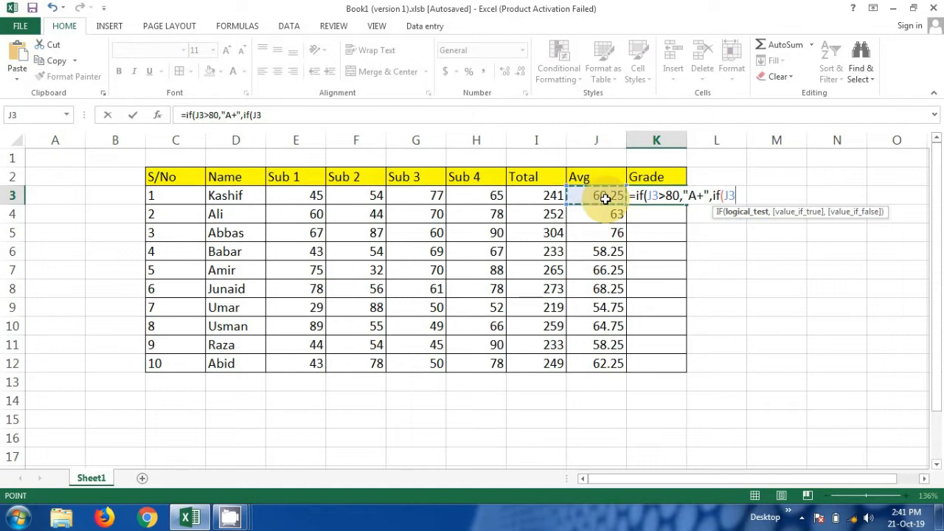
text(>)
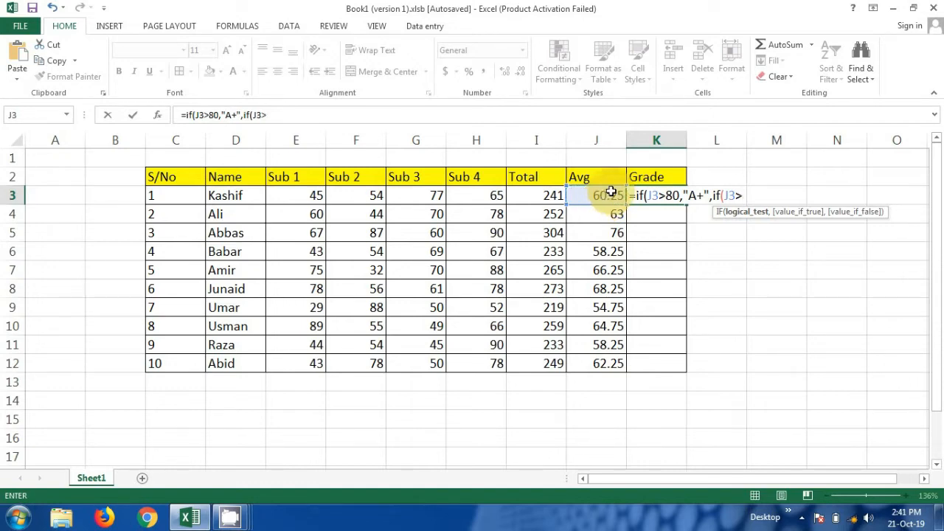
Change the A+ test in the K3 formula to J3>=80 and complete the second test as J3>=70
click(665, 197)
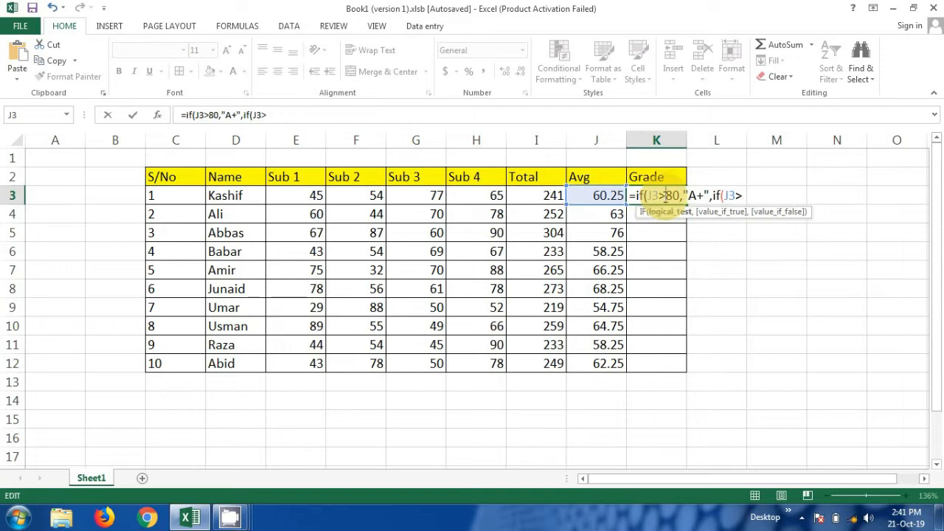
text(=)
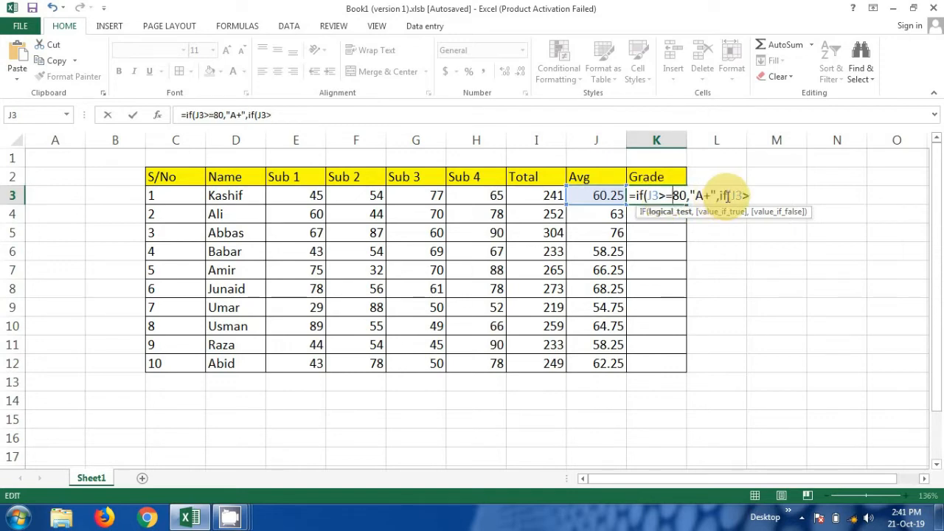
click(753, 196)
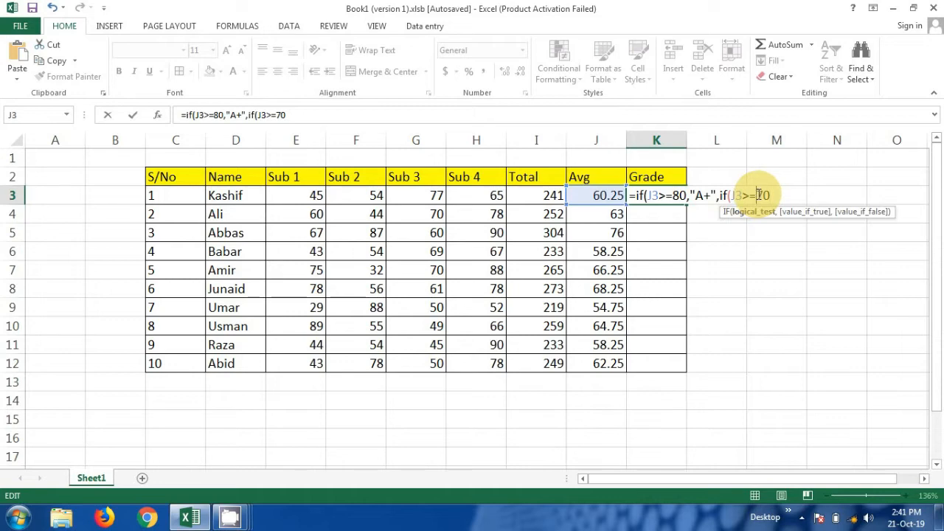
Change the threshold of the second test in the K3 formula to 60
key(BackSpace)
text(=)
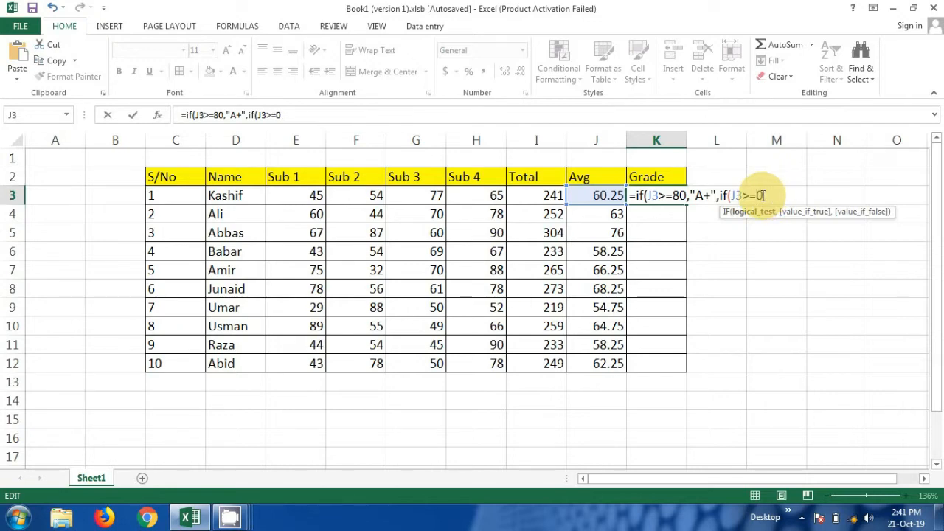
text(60)
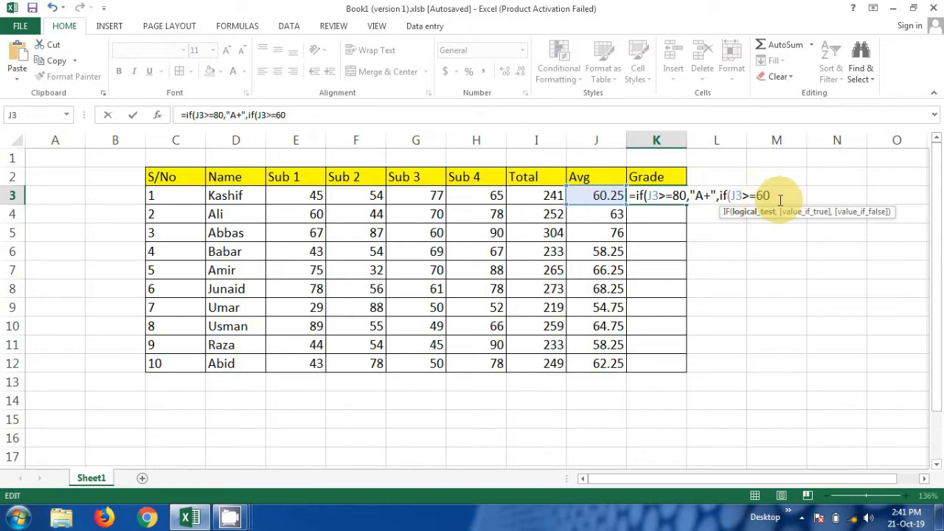
Set the second test in the K3 formula to J3>=70 and make it return "A"
text(,")
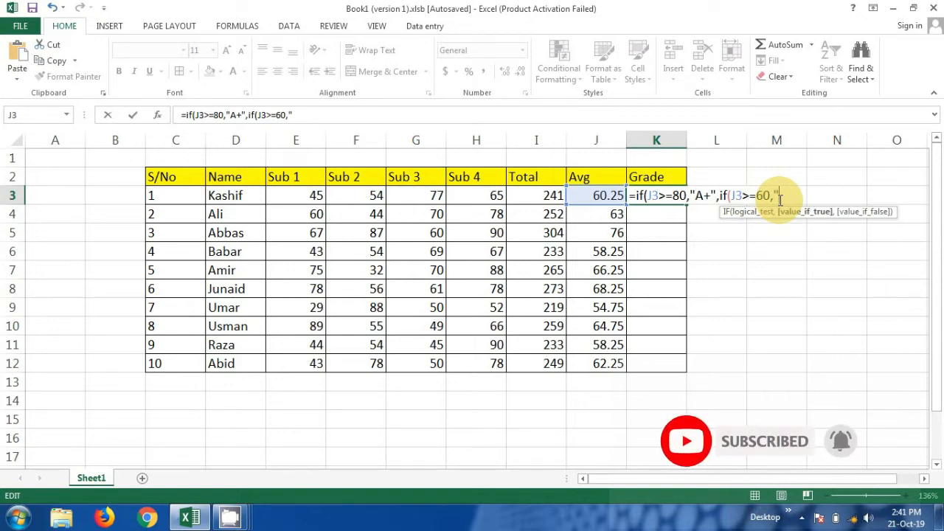
click(766, 196)
key(BackSpace)
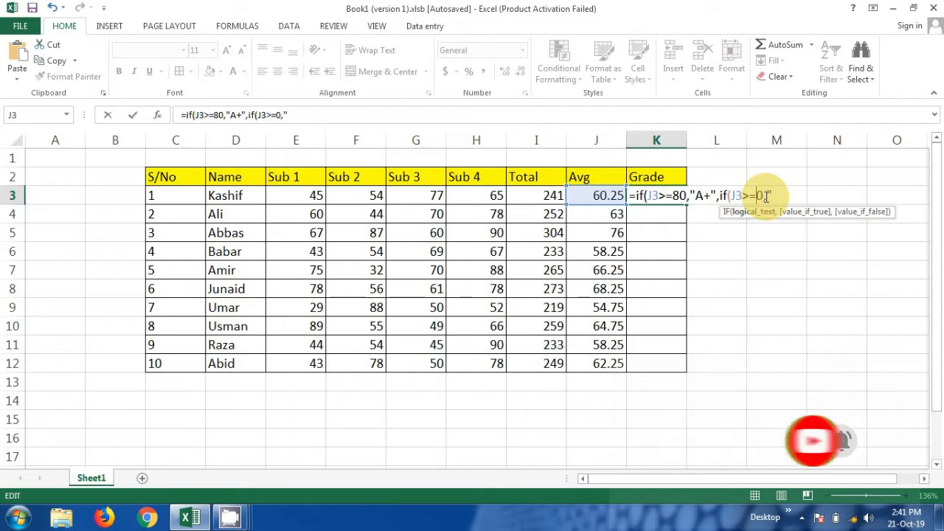
text(&)
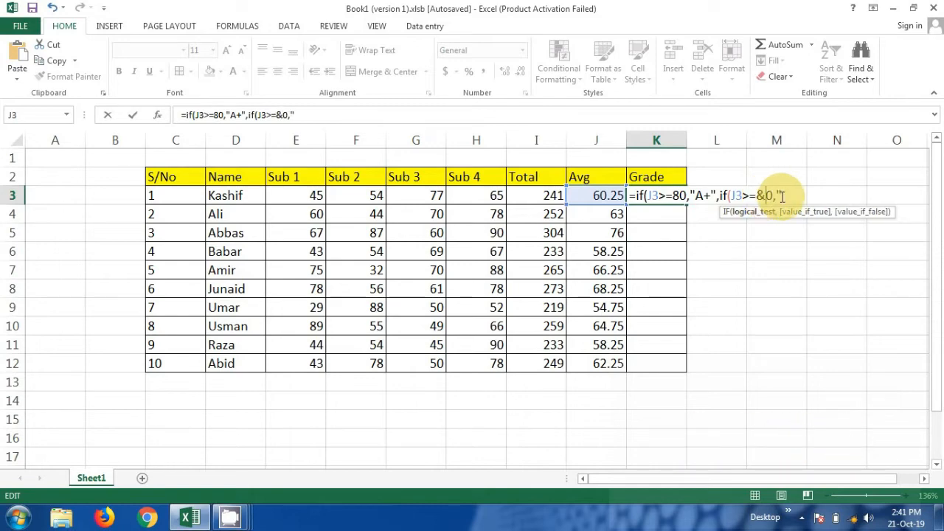
key(BackSpace)
text(7)
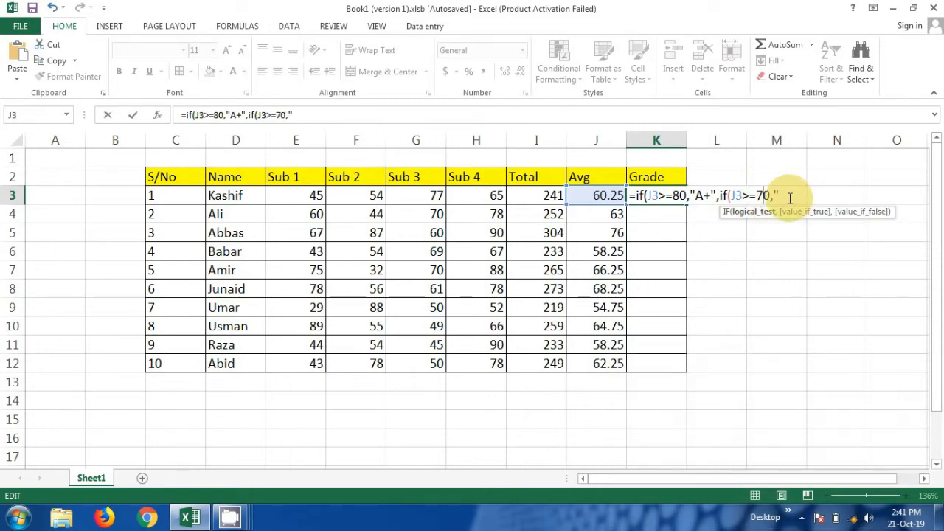
click(789, 197)
text(A)
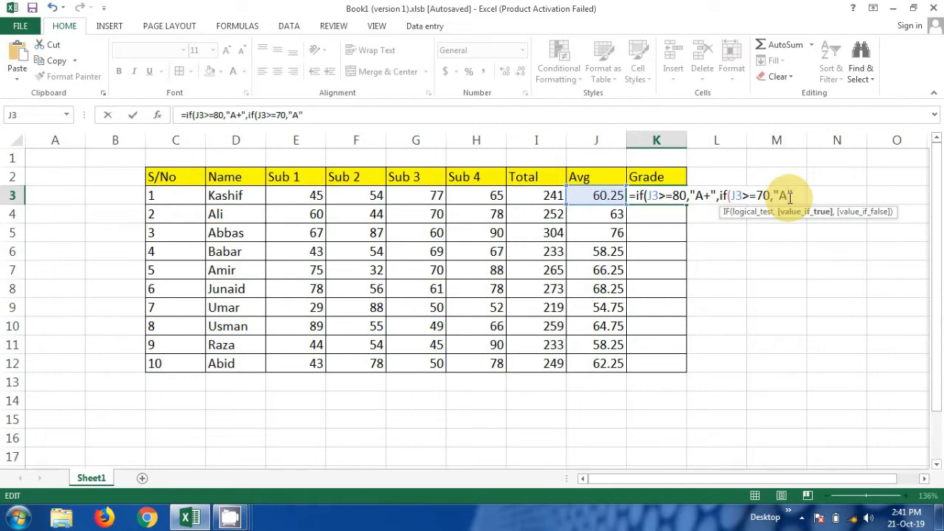
text(",)
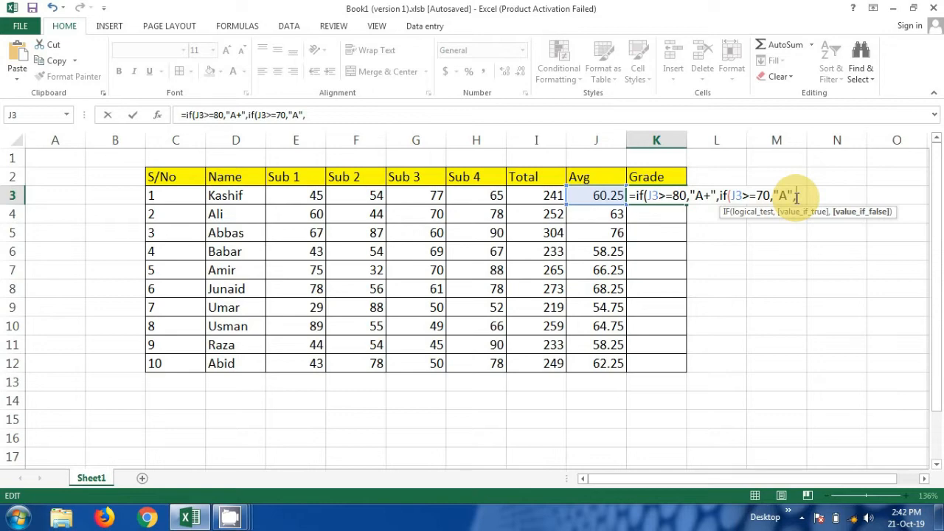
Nest a third IF in the K3 formula that returns "B" when J3>60
text(if)
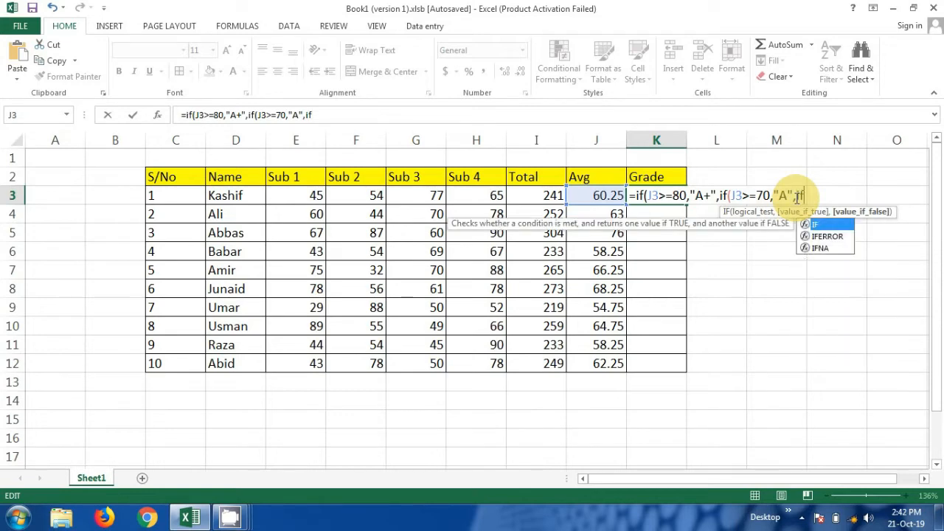
text(()
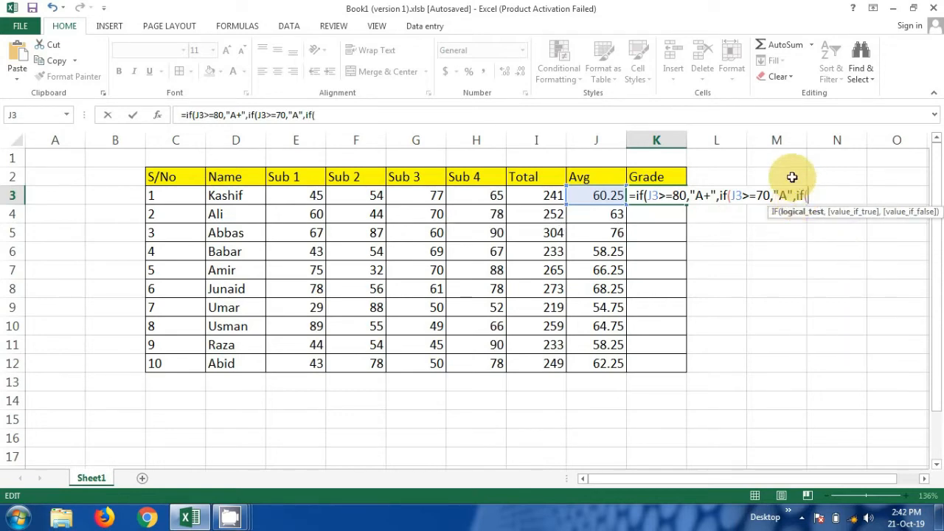
click(611, 194)
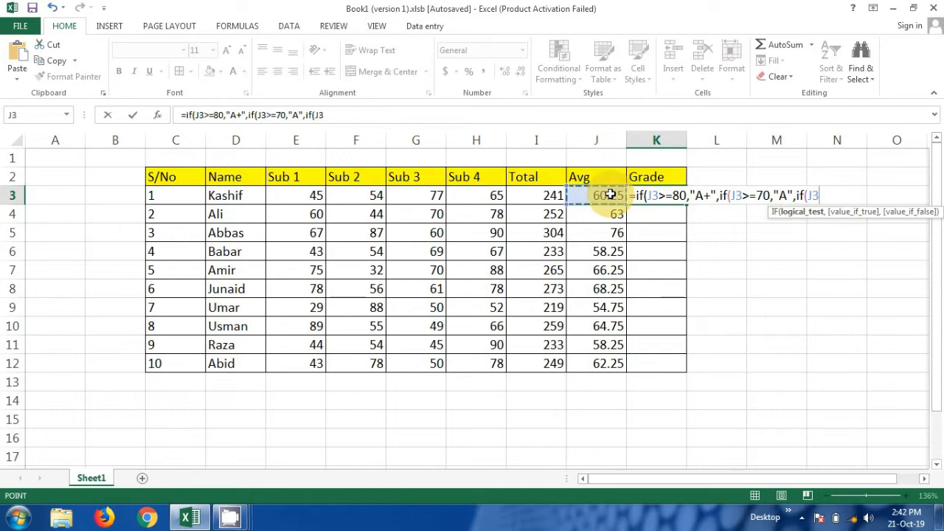
text(>60)
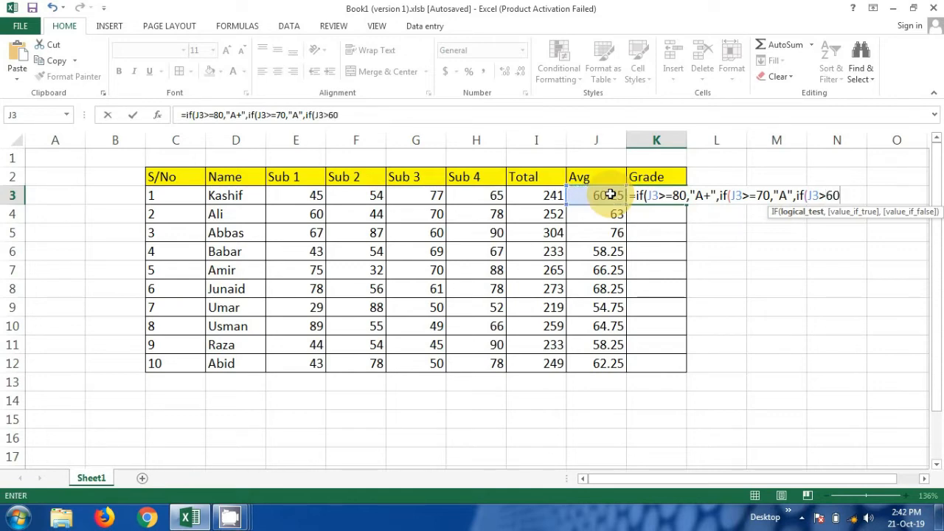
text(,")
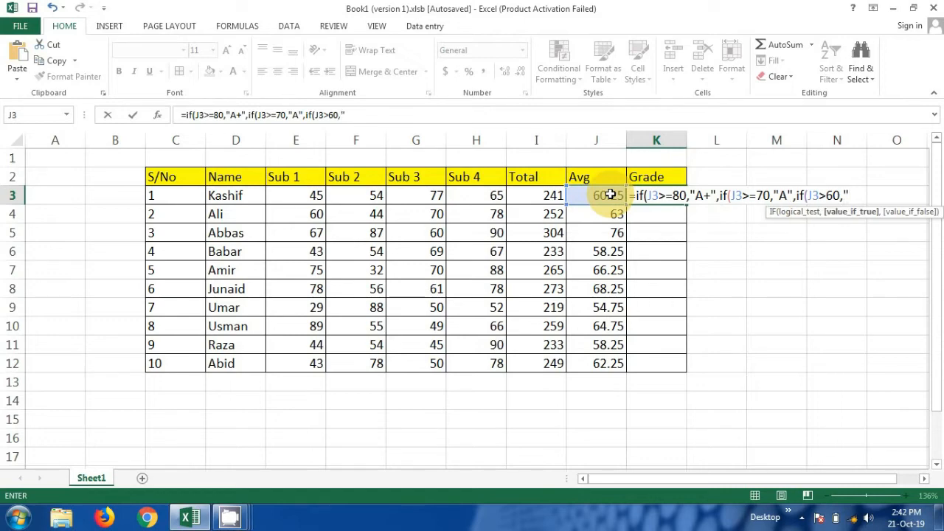
text(B",if)
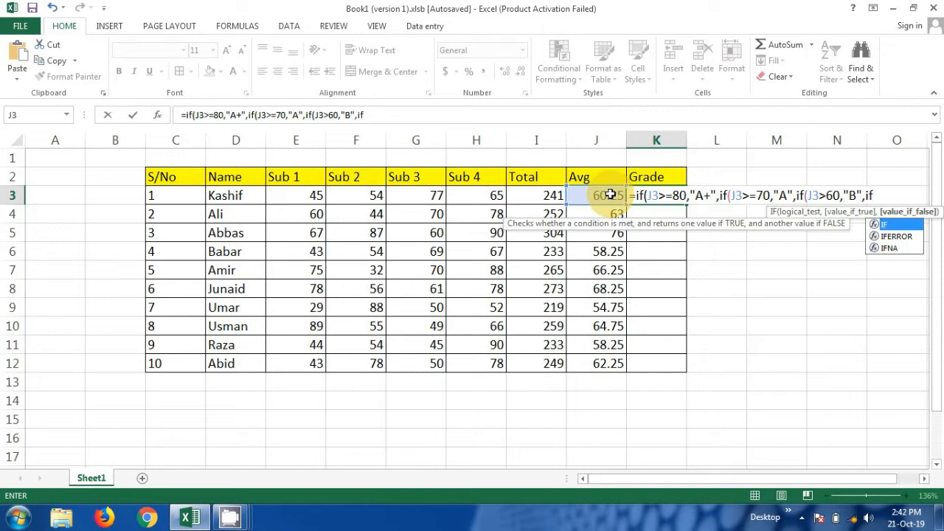
Open a fourth nested IF after the "B" result, testing J3 with a greater-than comparison
text())
key(BackSpace)
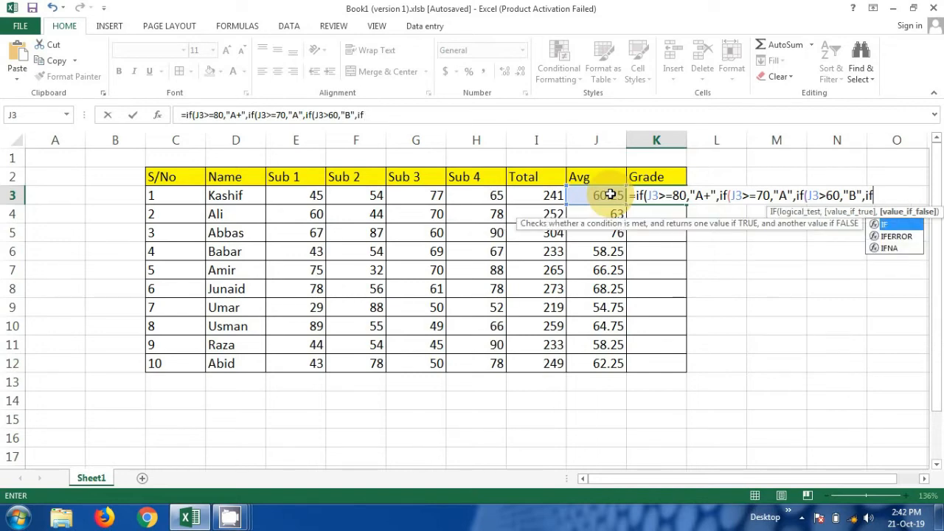
text(()
click(616, 194)
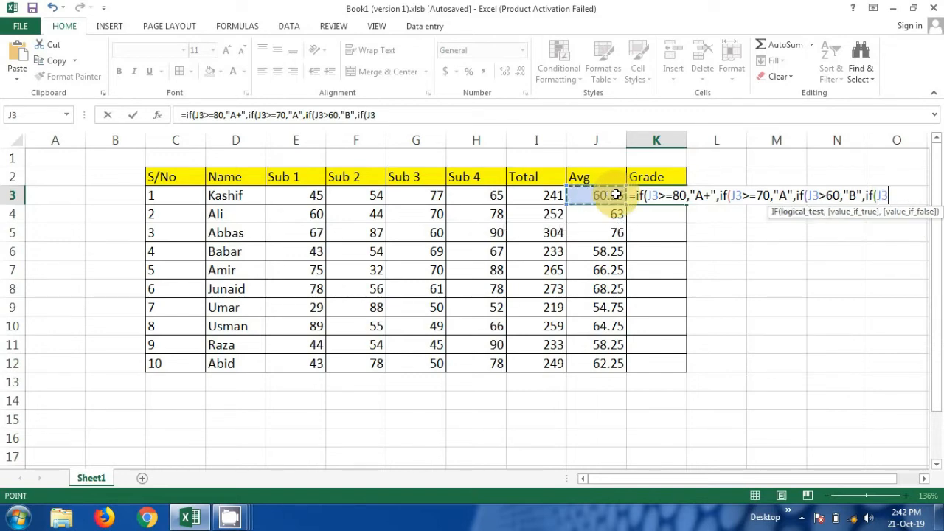
text(>)
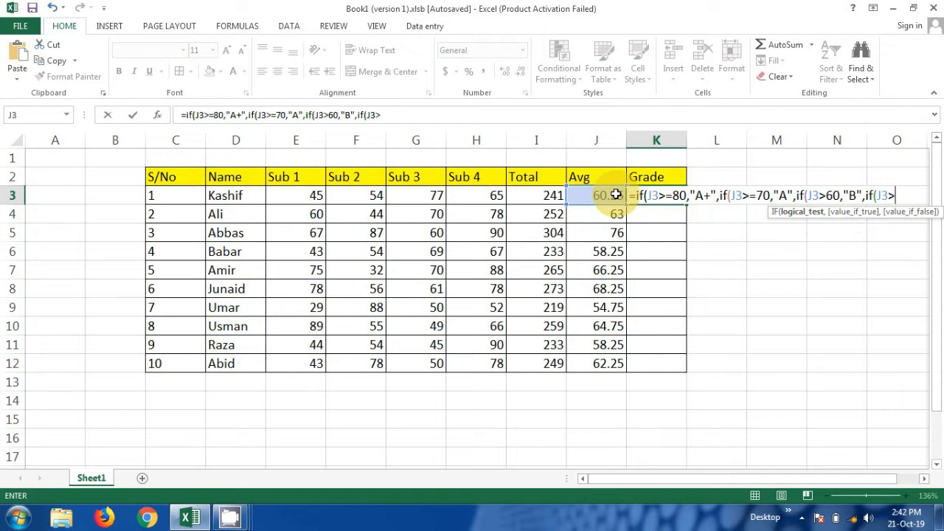
Change the "B" test in the K3 formula to J3>=60 and return to the formula's end
click(827, 196)
text(=)
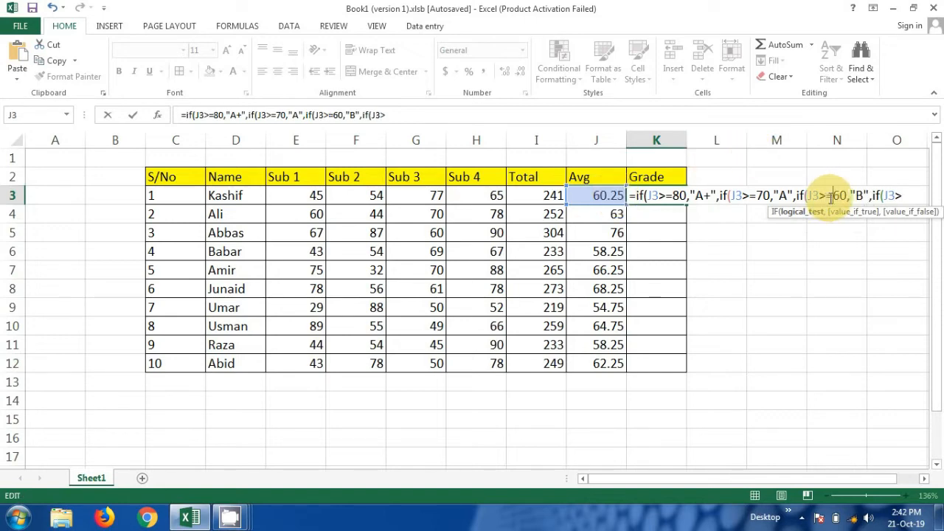
click(901, 197)
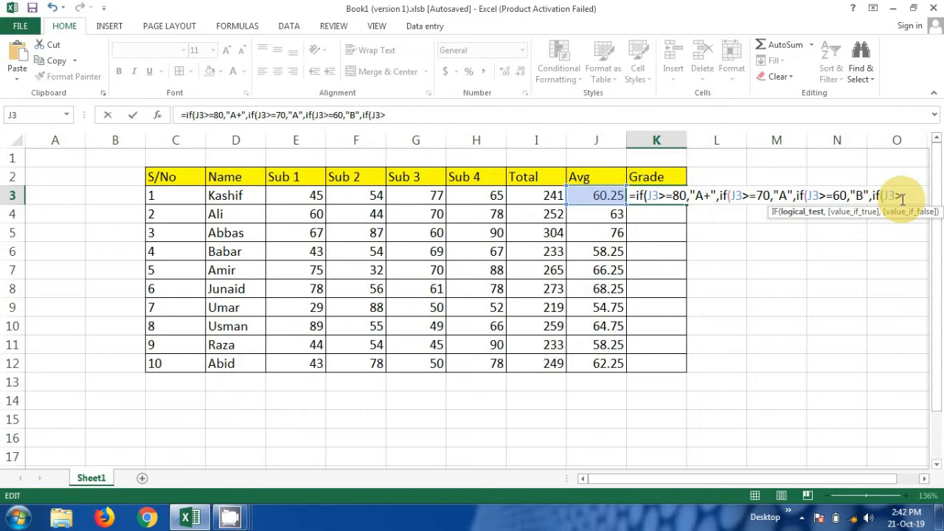
Complete the fourth IF test in the K3 formula as J3>=40 and make it return "C"
text(=60)
key(BackSpace)
key(BackSpace)
text(40)
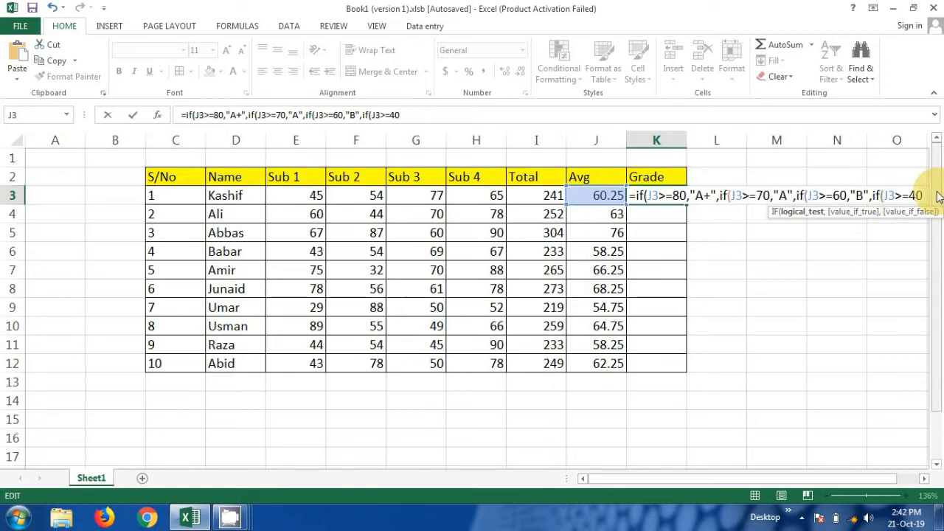
text(,")
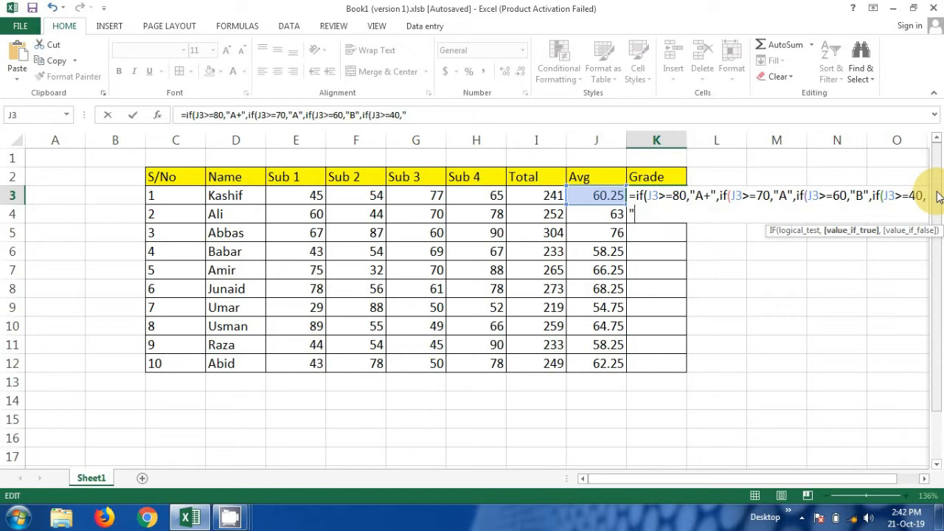
text(C")
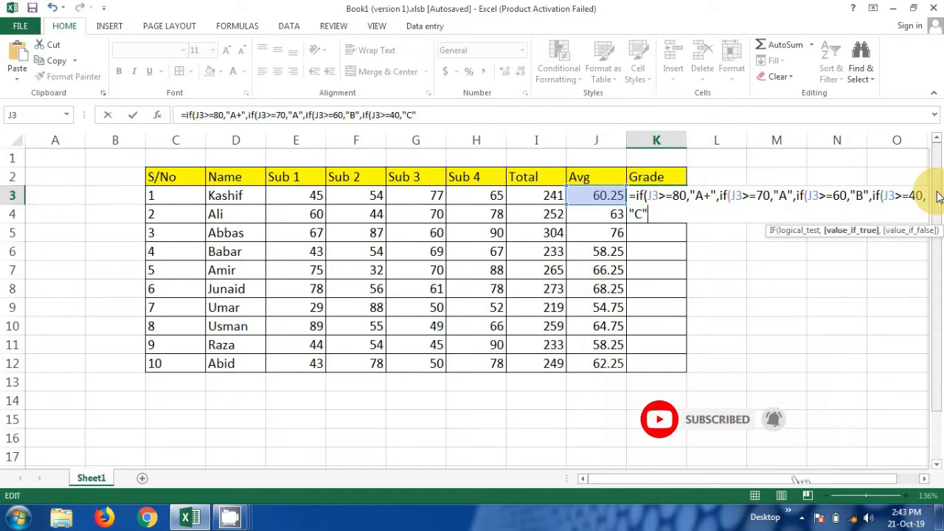
Nest a fifth IF in the K3 formula that returns "Fail" when J3>30
text(,if)
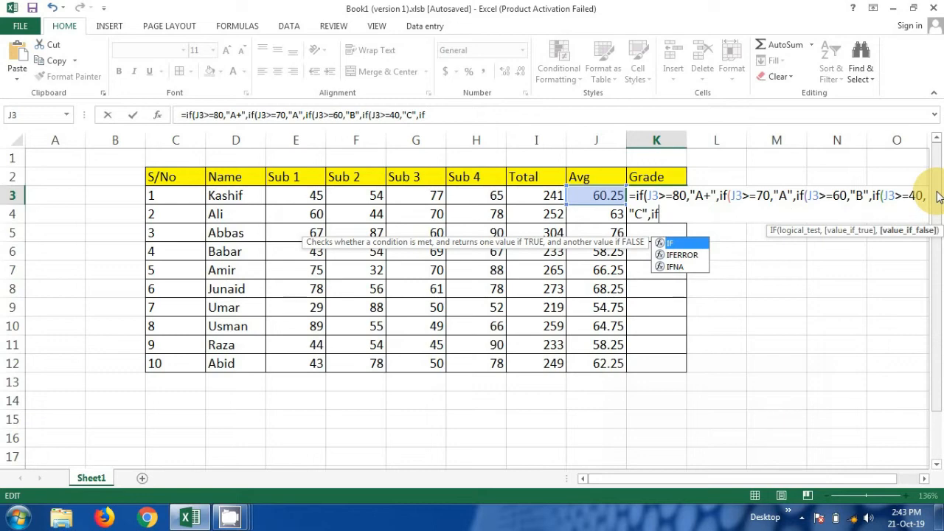
text(()
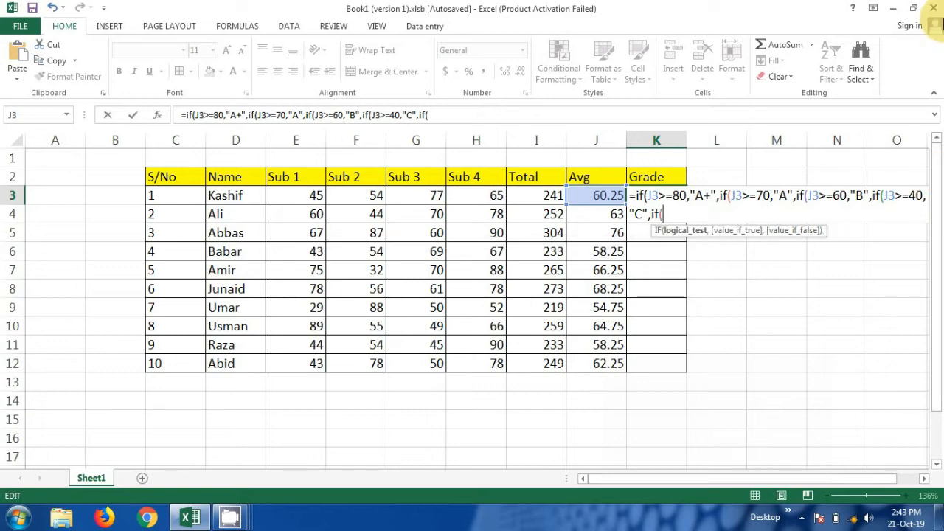
click(605, 196)
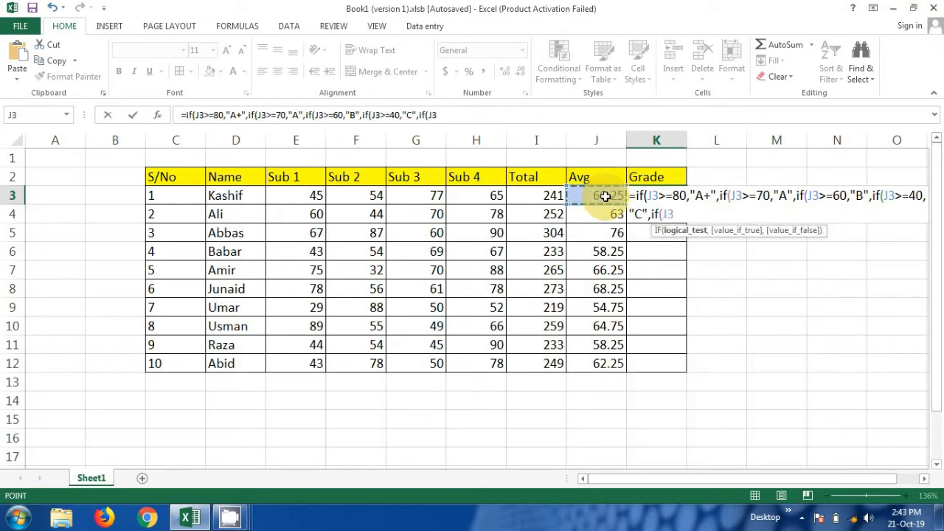
text(>30)
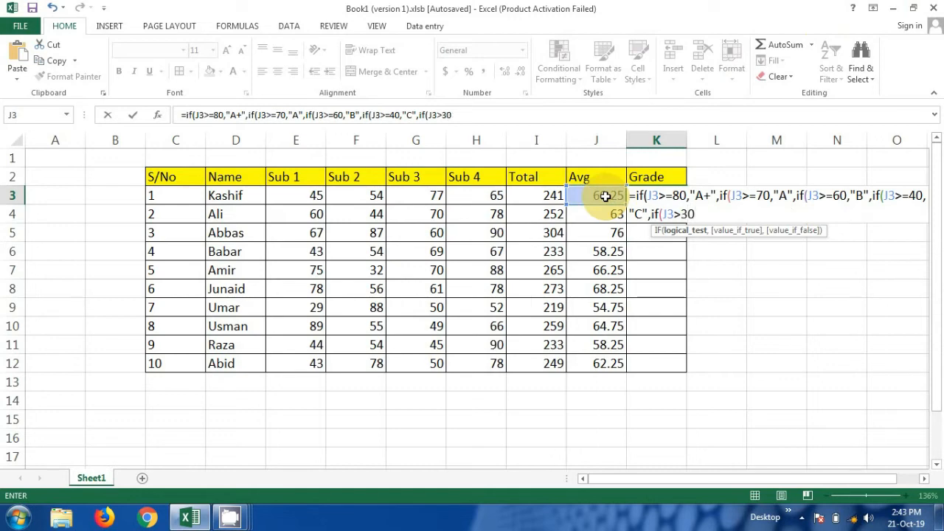
text(,")
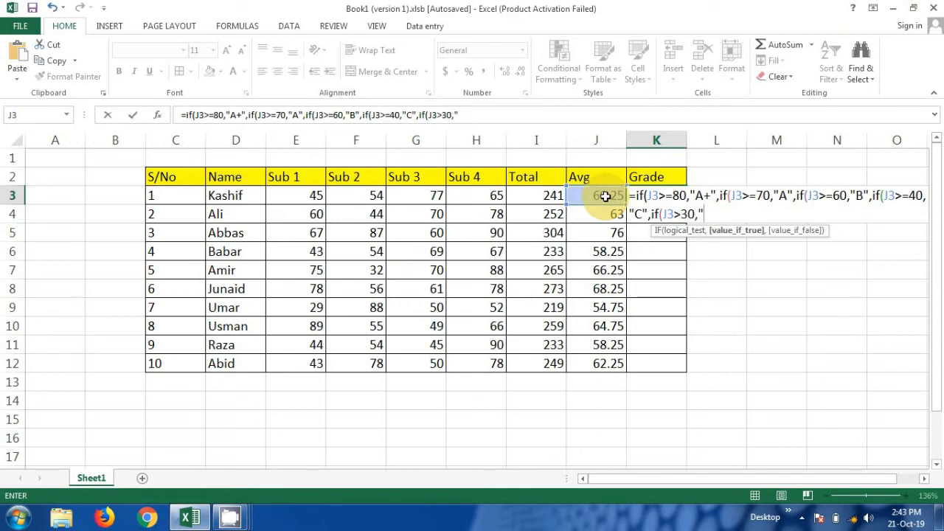
text(Fail")
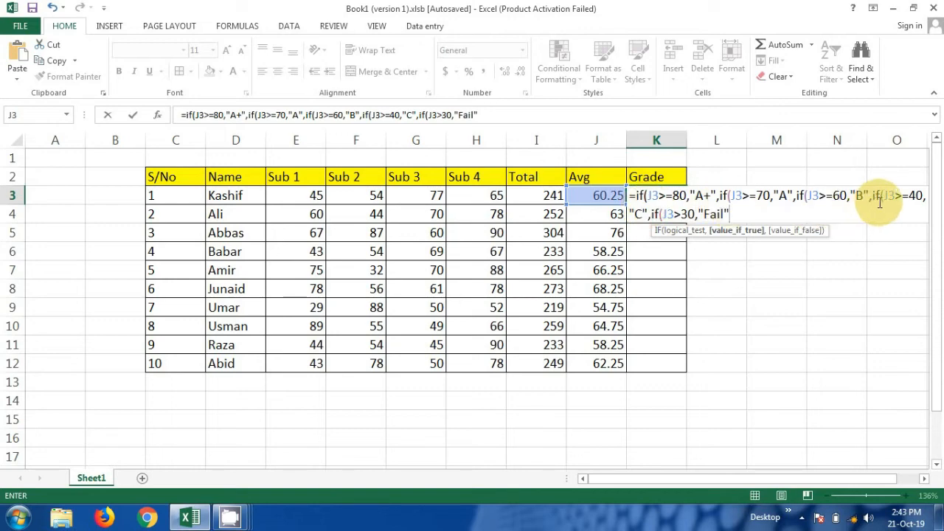
Close all five nested IFs to finish the K3 grade formula, and fill it down through K12
text())
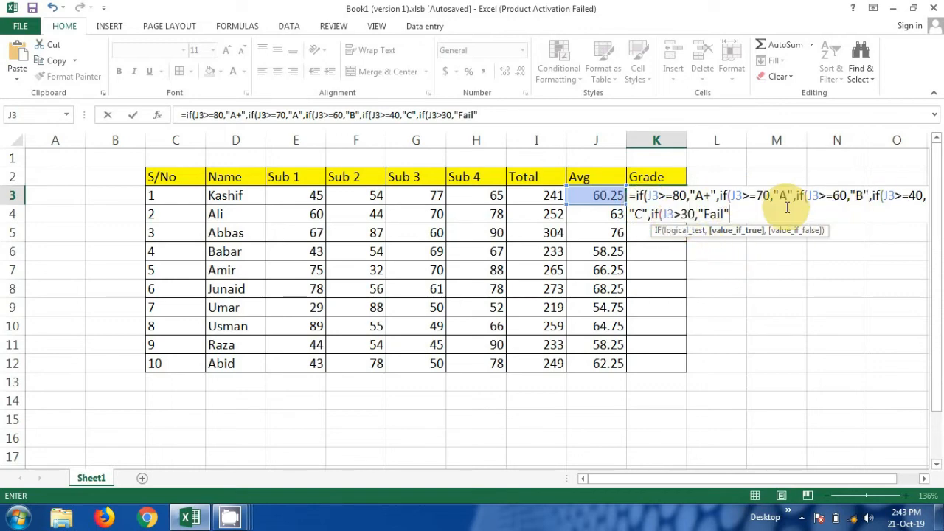
text()))))
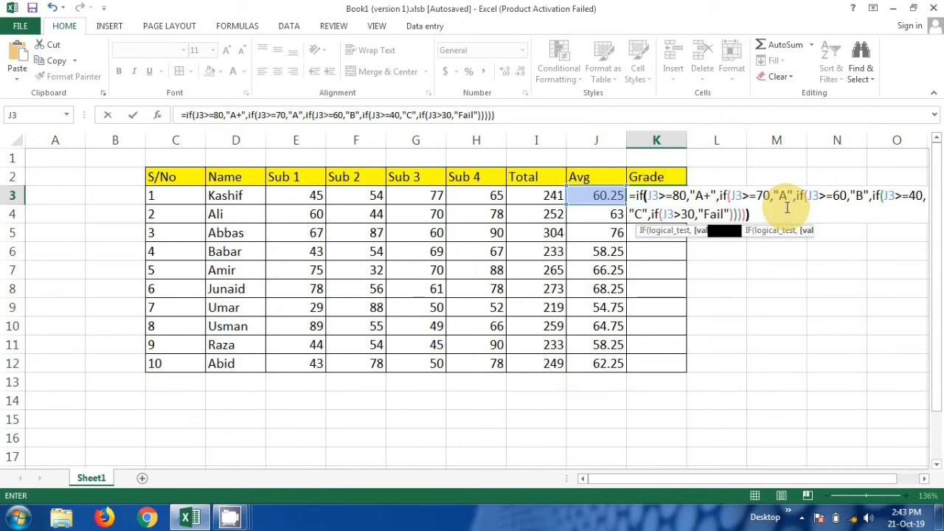
key(Return)
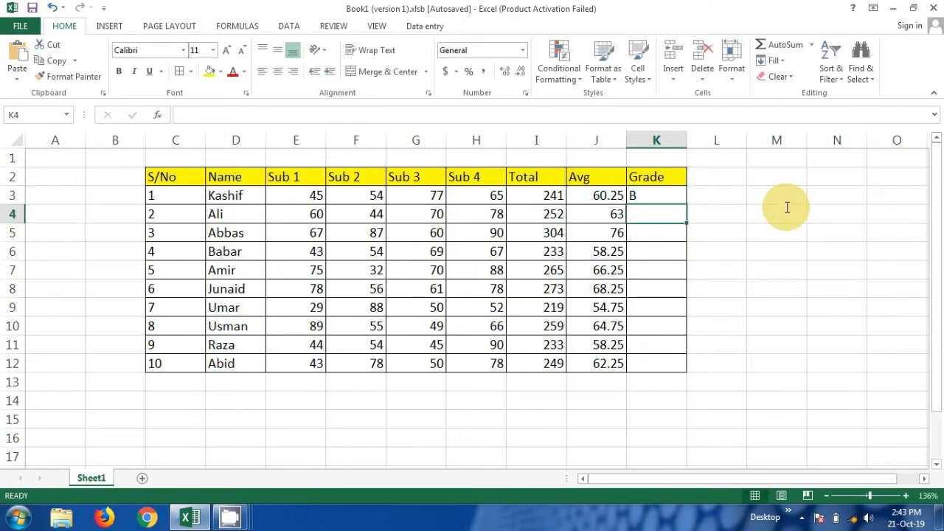
click(667, 200)
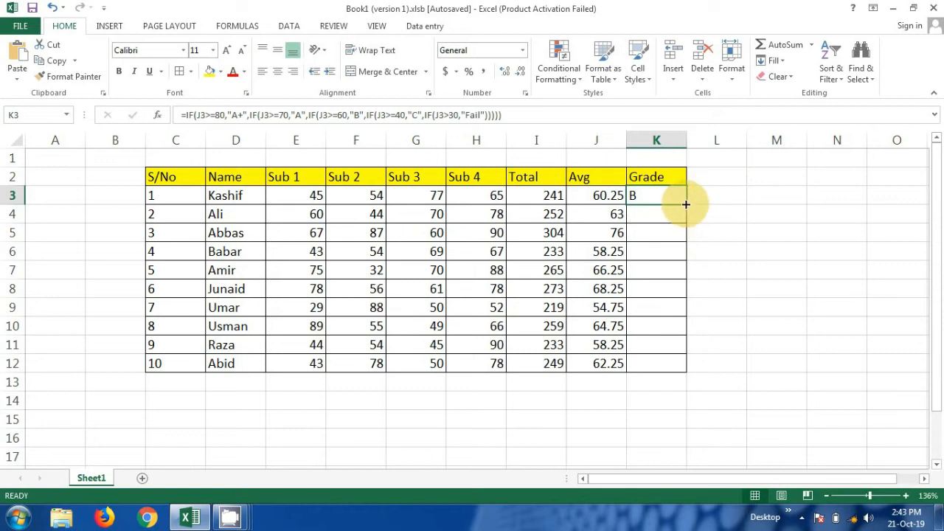
double_click(687, 204)
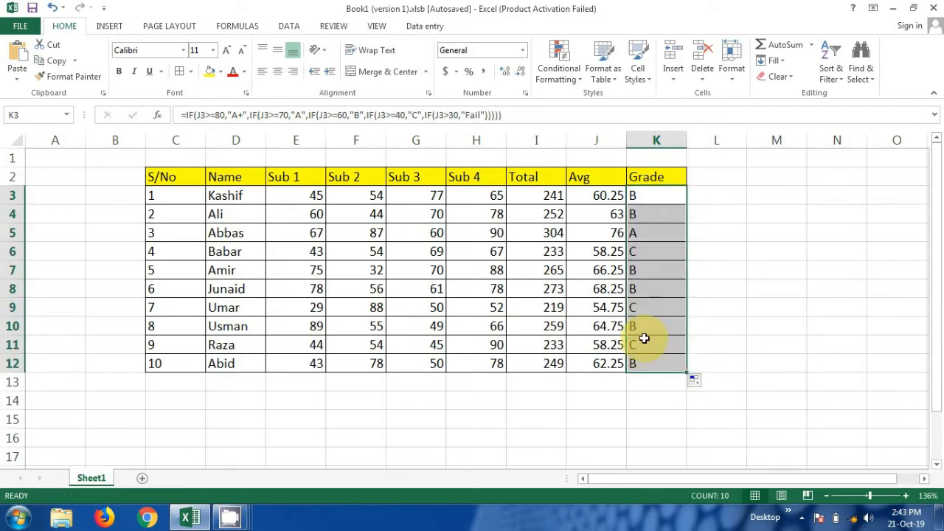
Change the first student's marks to 98 for Sub 2 in F3 and 90 for Sub 1 in E3
click(372, 213)
click(381, 191)
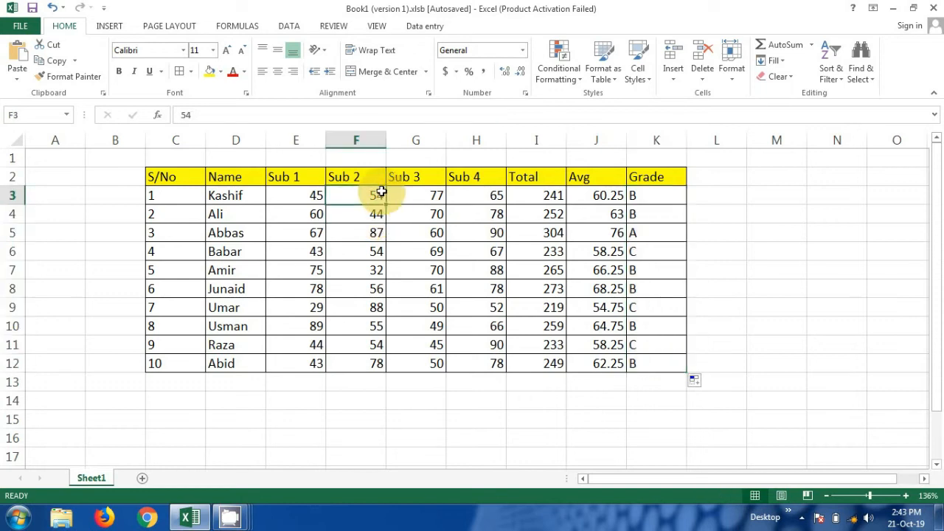
key(BackSpace)
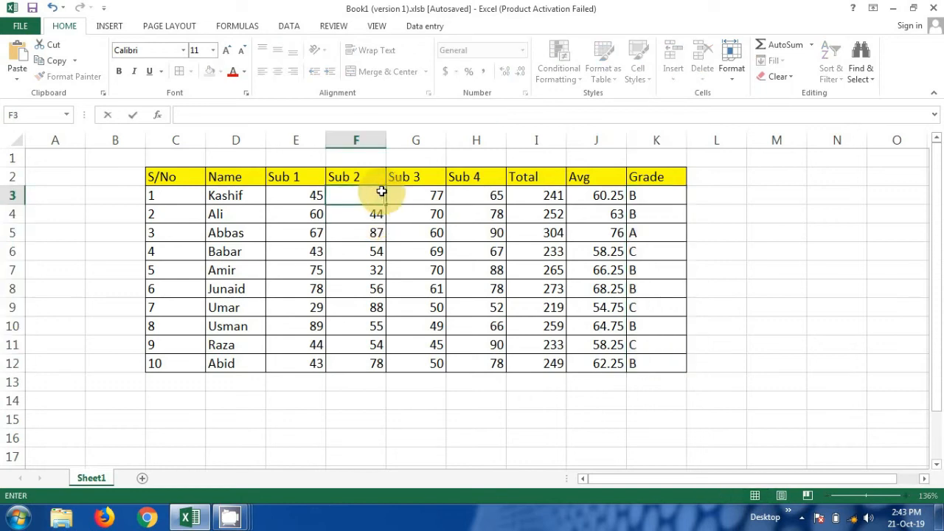
text(98)
key(Return)
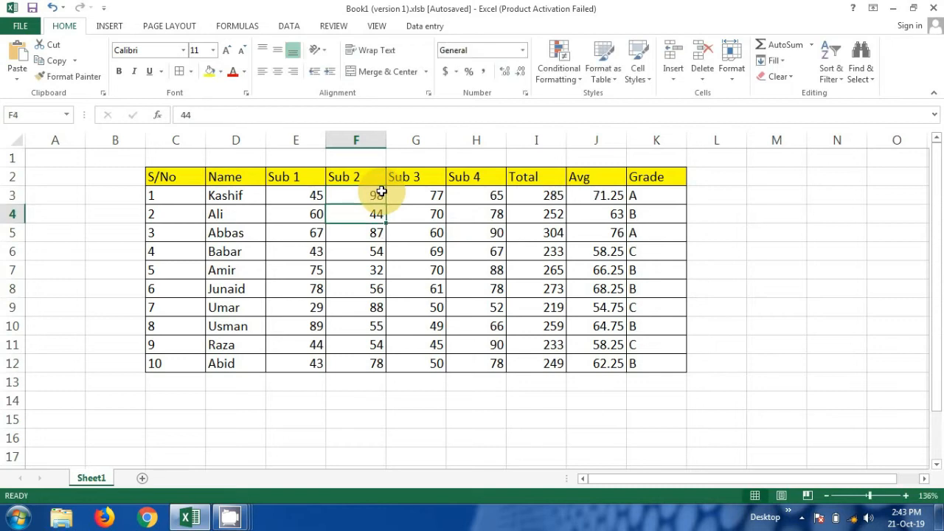
click(310, 199)
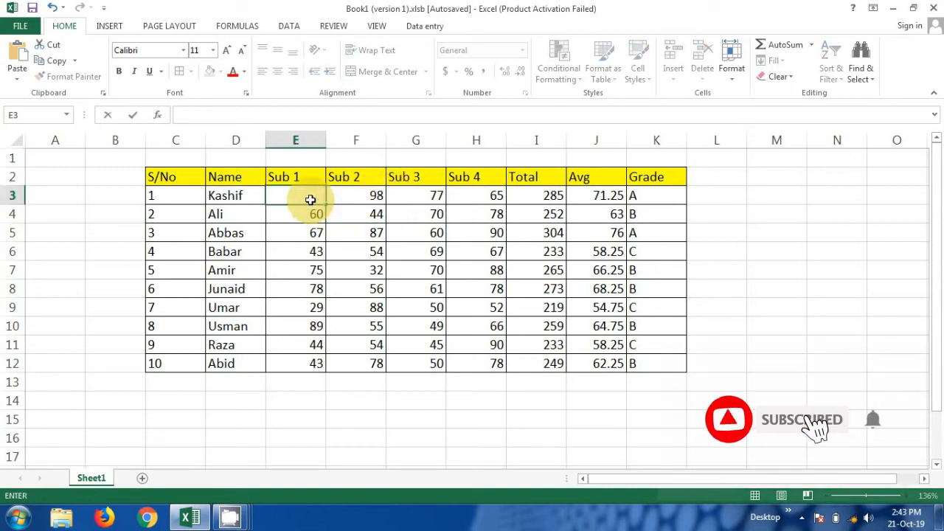
text(90)
key(Return)
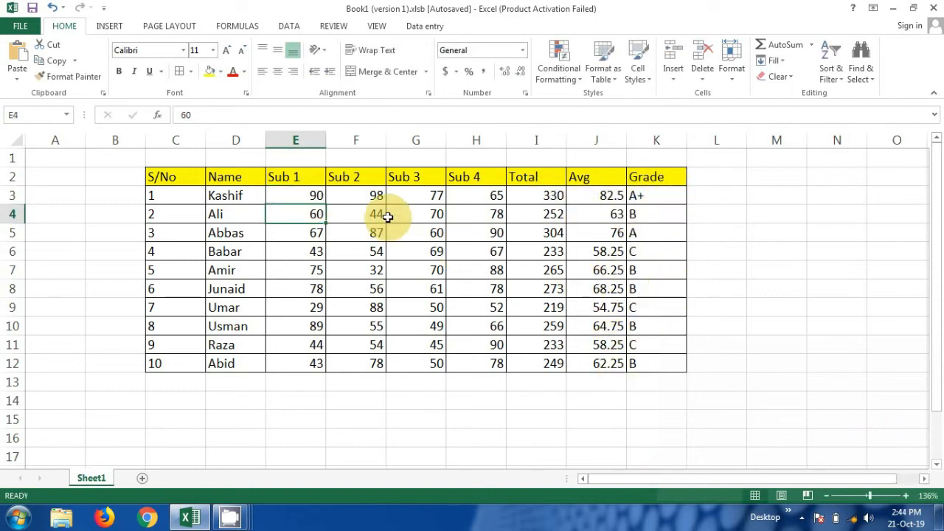
Center the contents of C3:K12 horizontally and fill the range with a light green theme color
drag(151, 192, 637, 356)
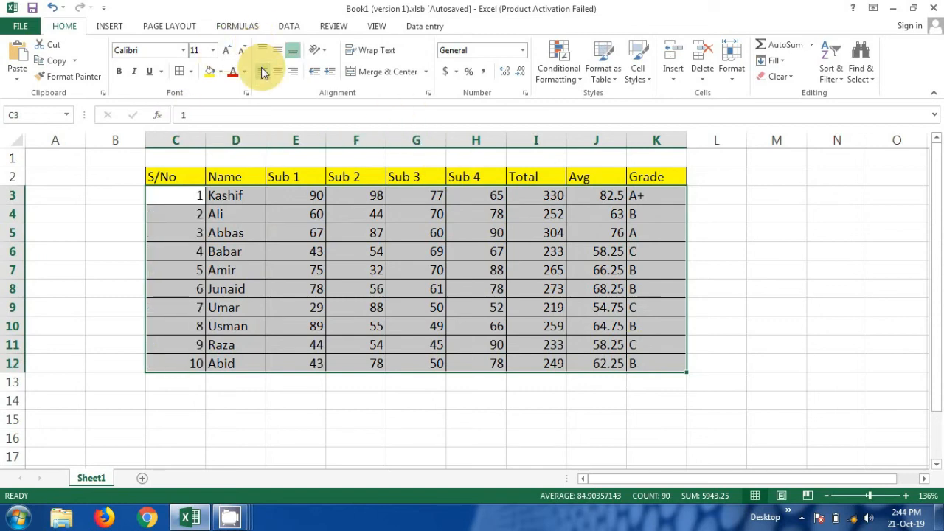
click(280, 77)
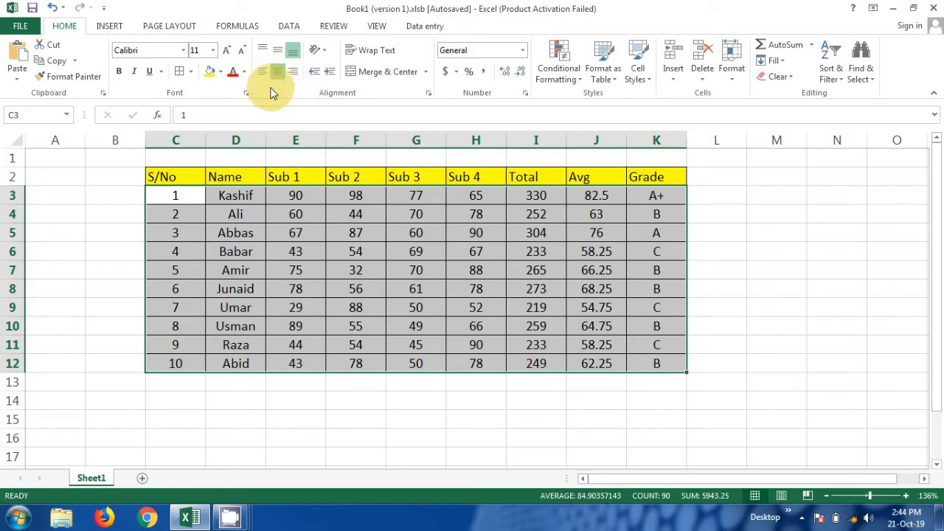
click(221, 73)
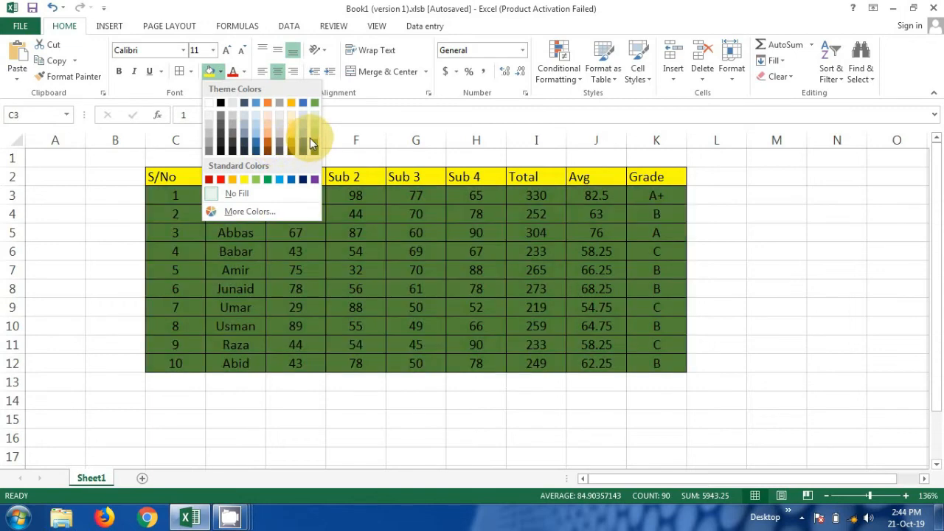
click(312, 136)
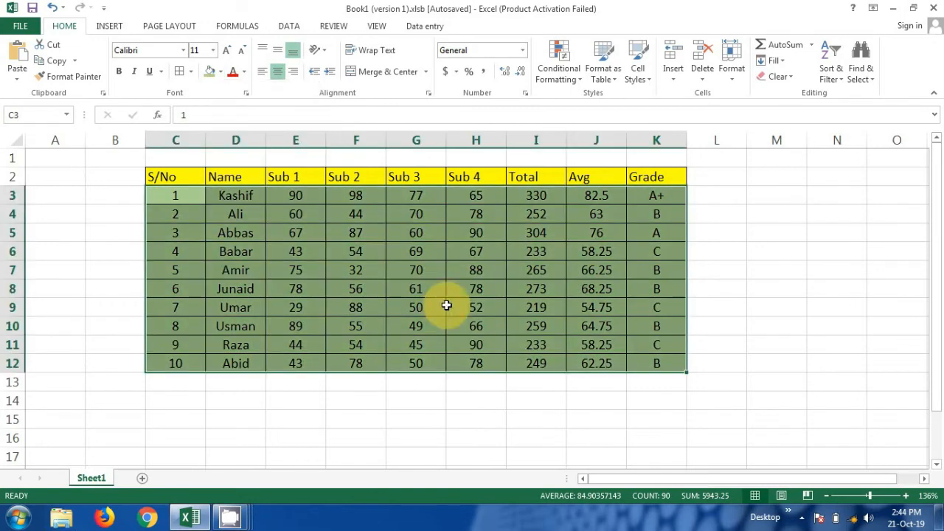
click(435, 388)
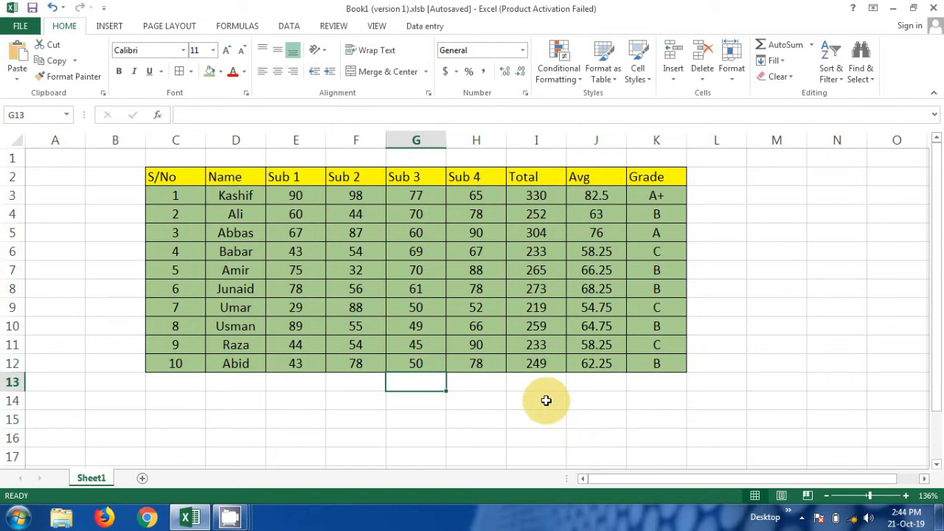